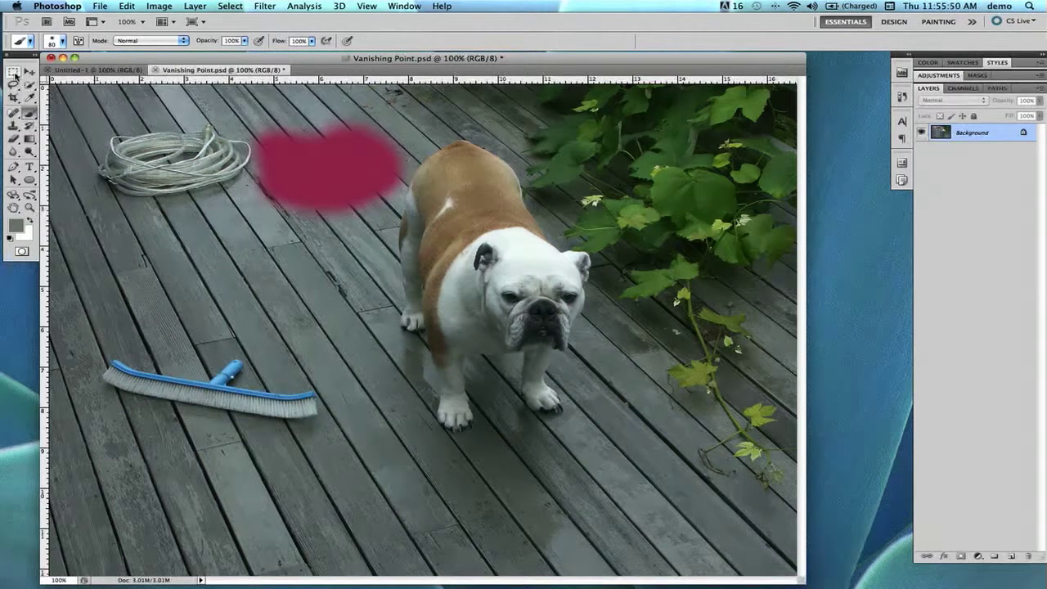
Step: Draw a rectangular marquee selection around the dog's head and reposition its outline so it frames the face
key(alt)
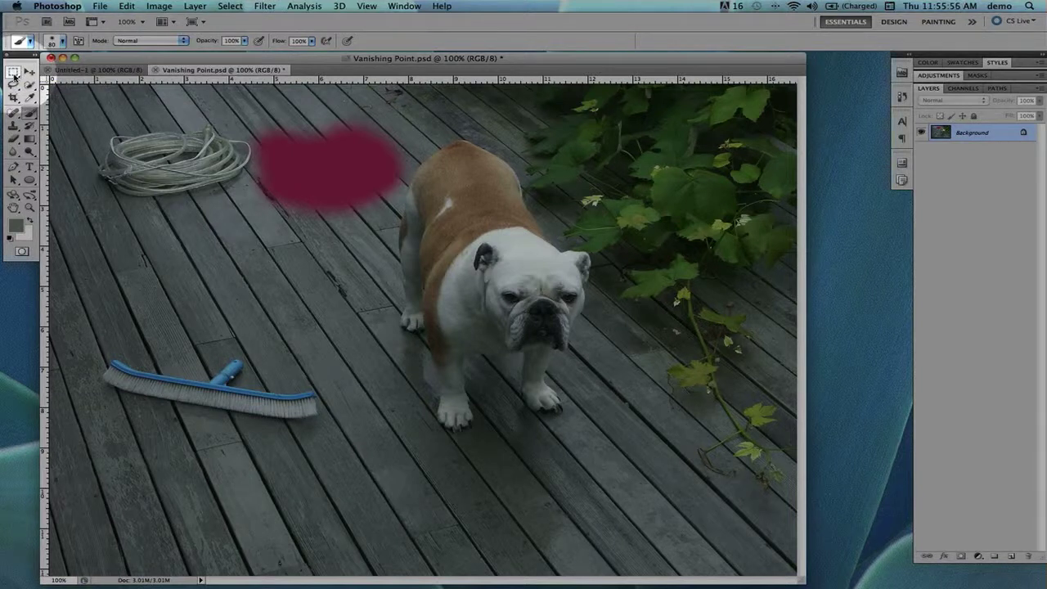
click(14, 73)
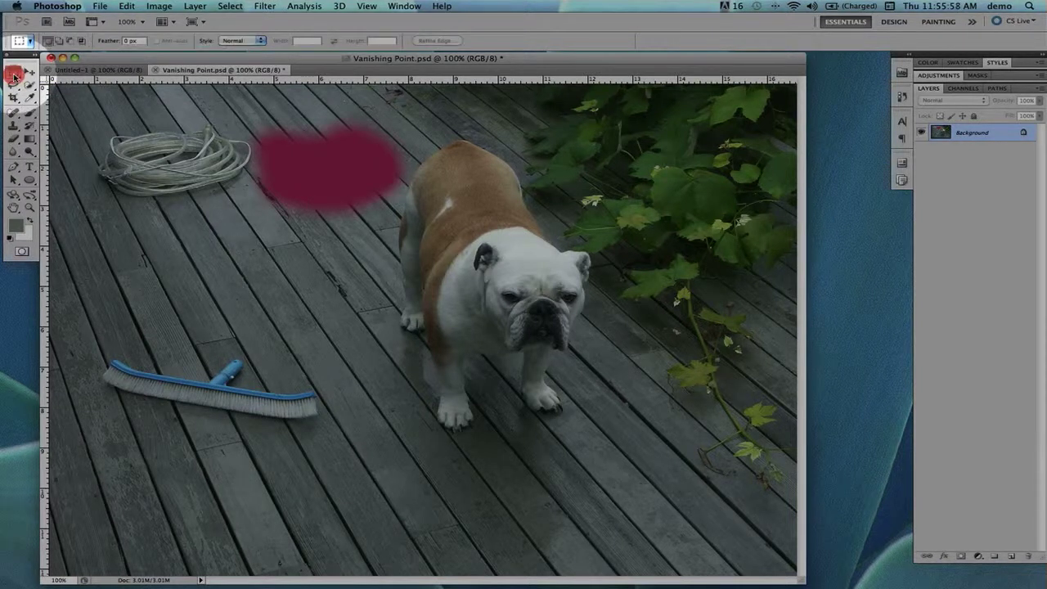
click(14, 76)
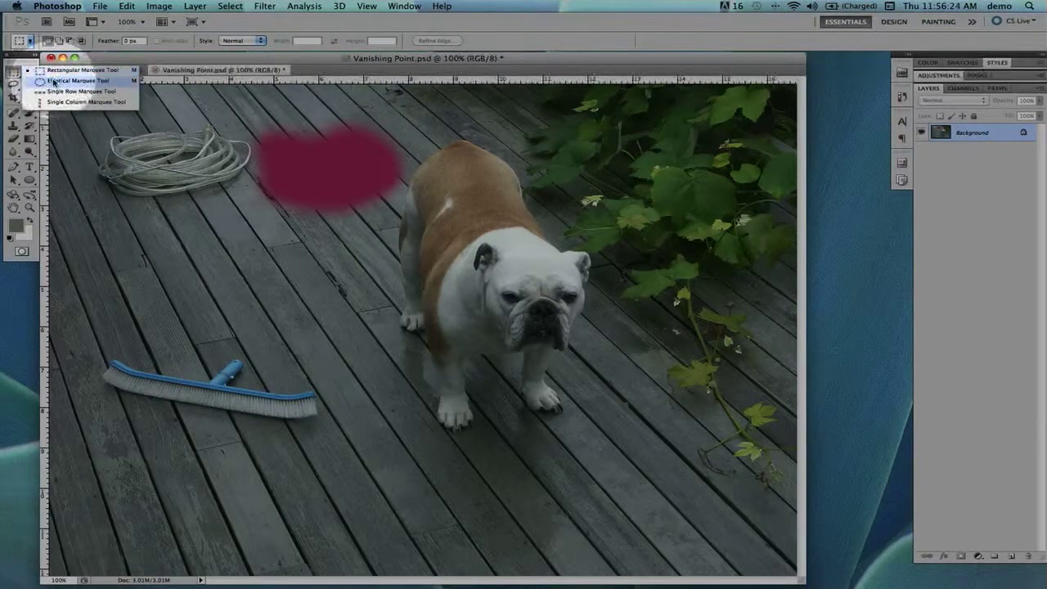
click(52, 71)
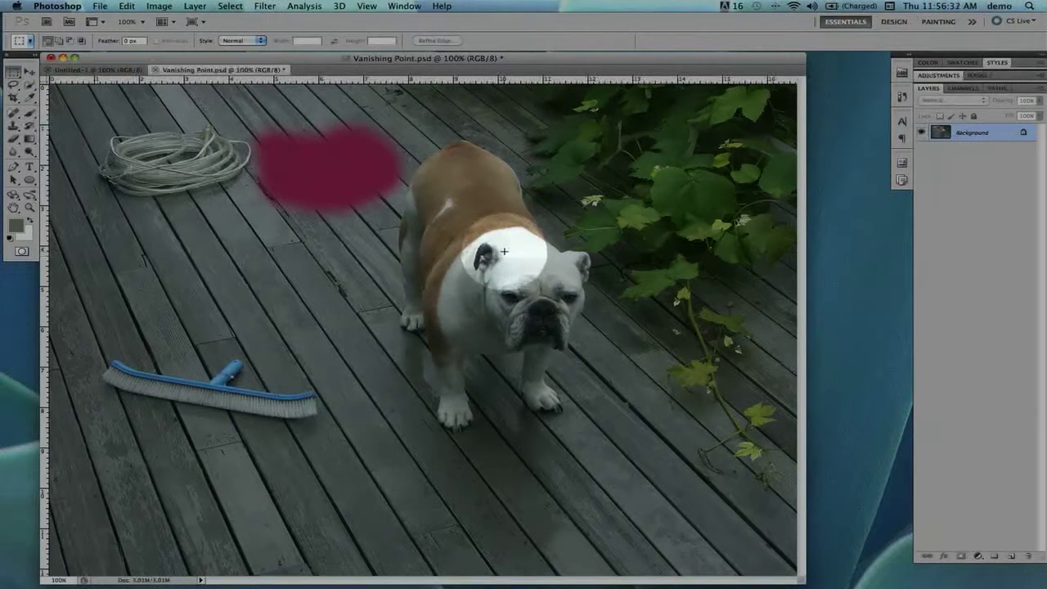
key(alt)
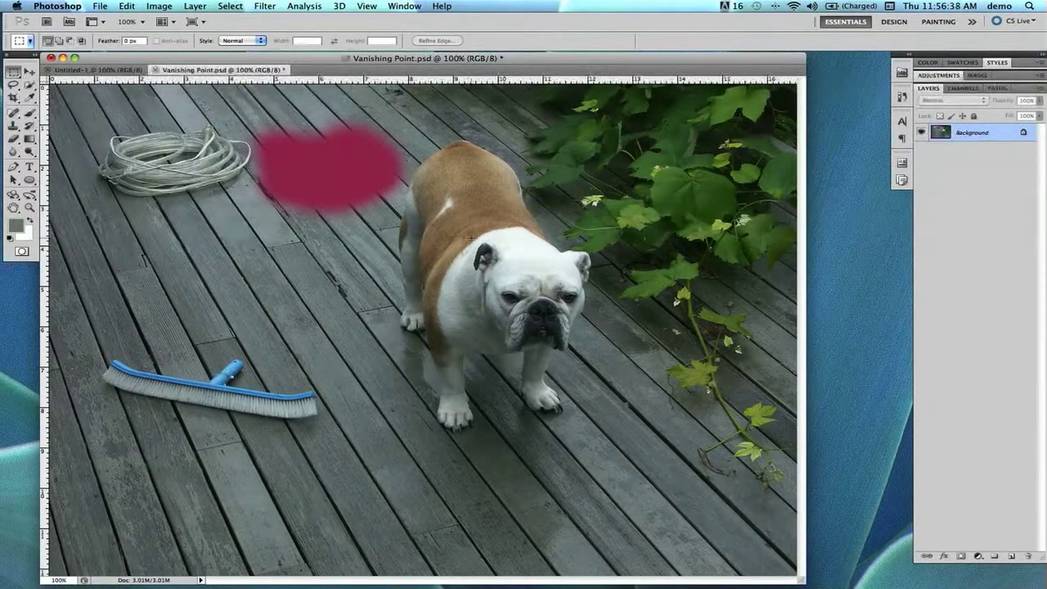
drag(472, 239, 606, 362)
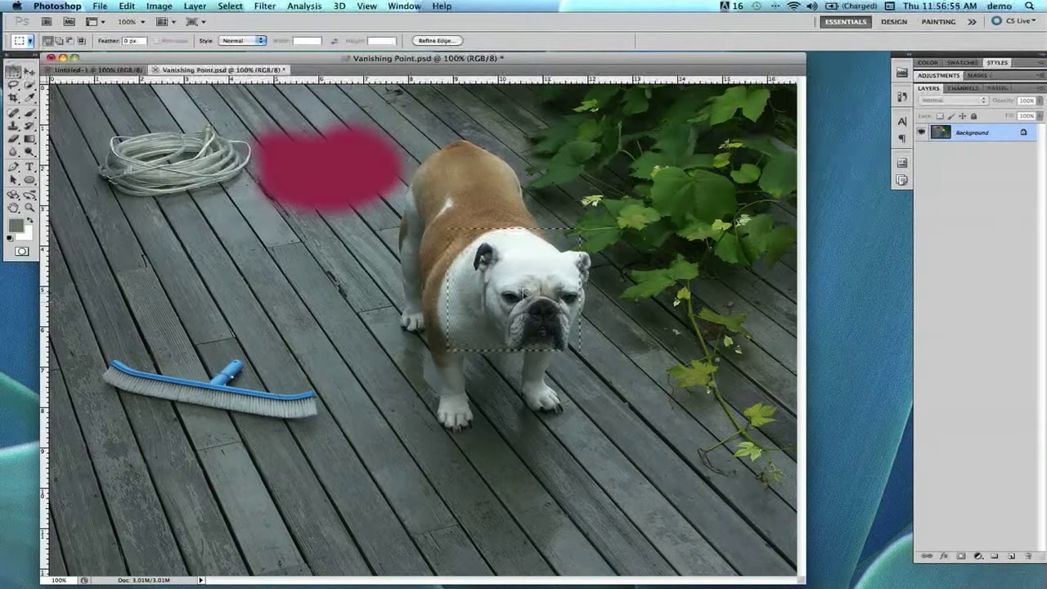
drag(595, 311, 540, 306)
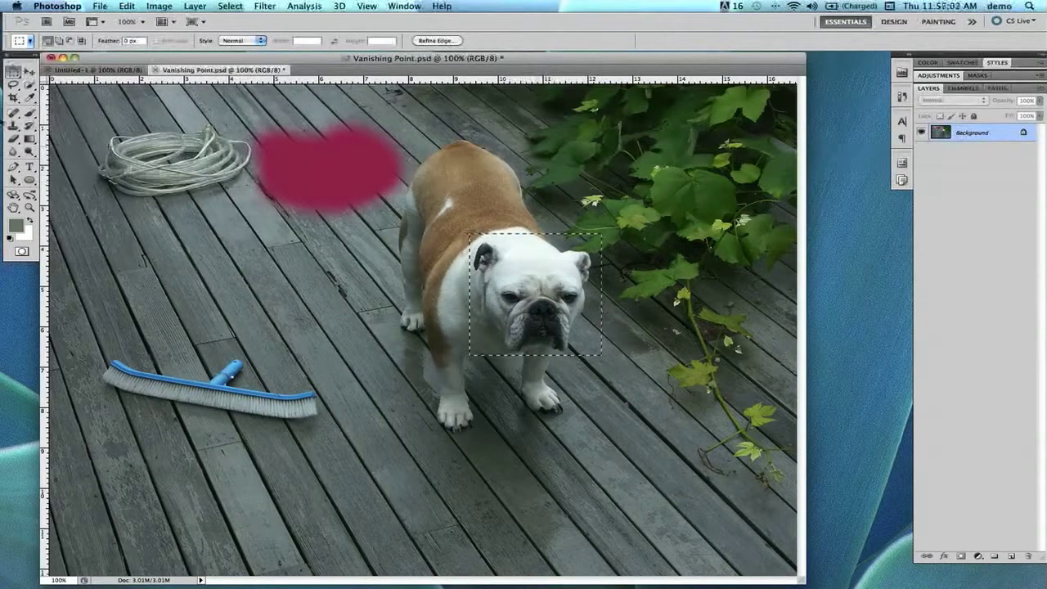
key(alt)
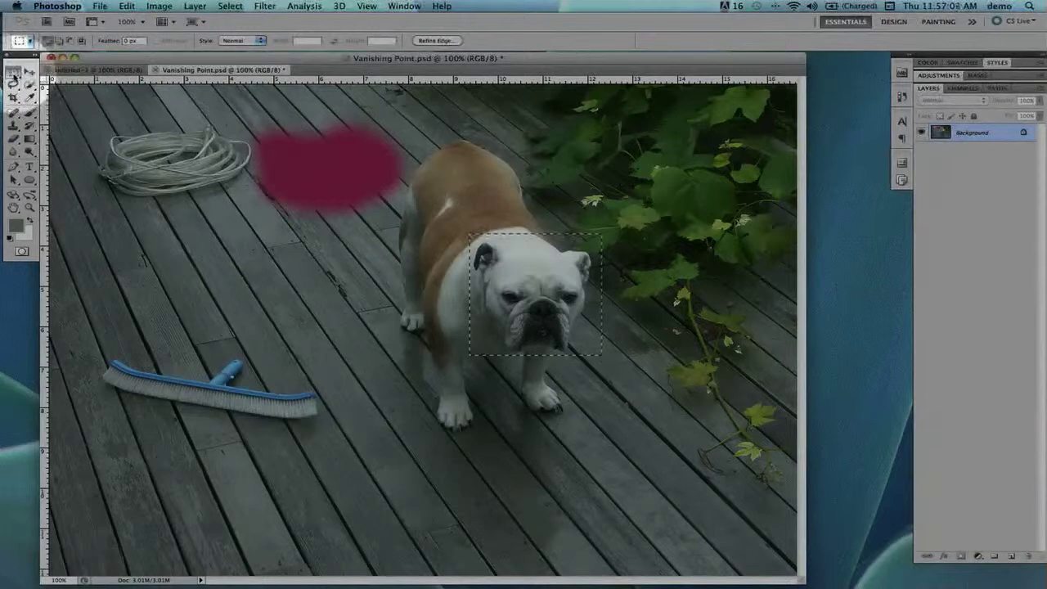
key(alt)
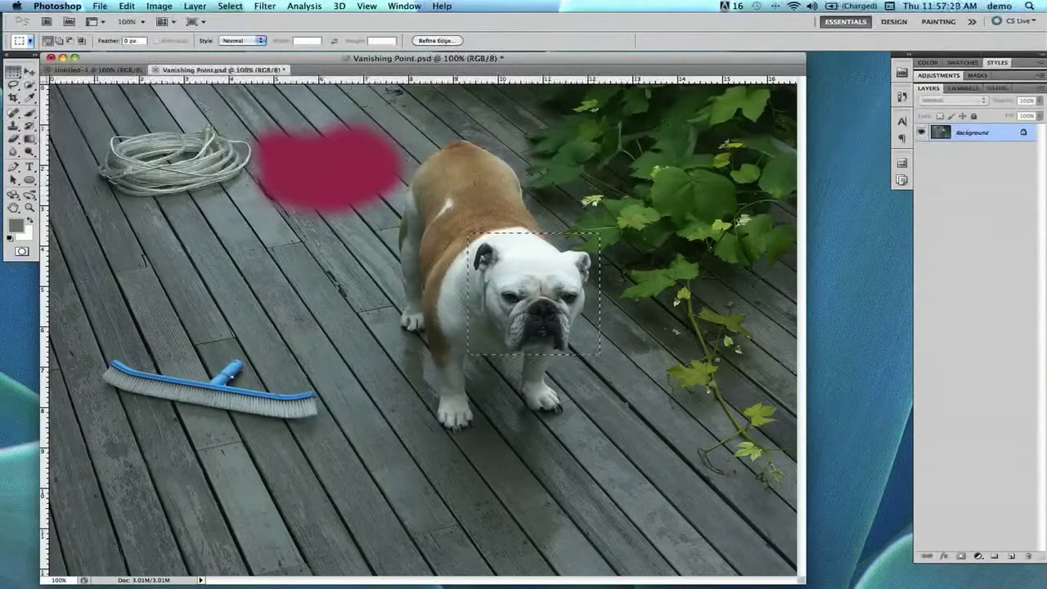
key(alt)
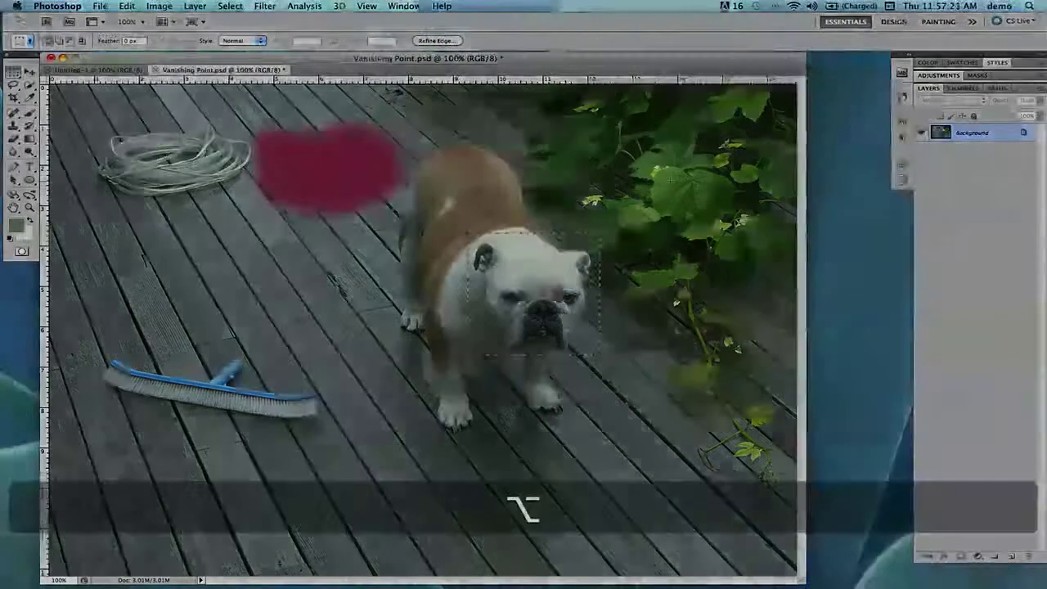
Step: Deselect the current area and draw a new rectangular marquee selection around the dog's head
click(670, 181)
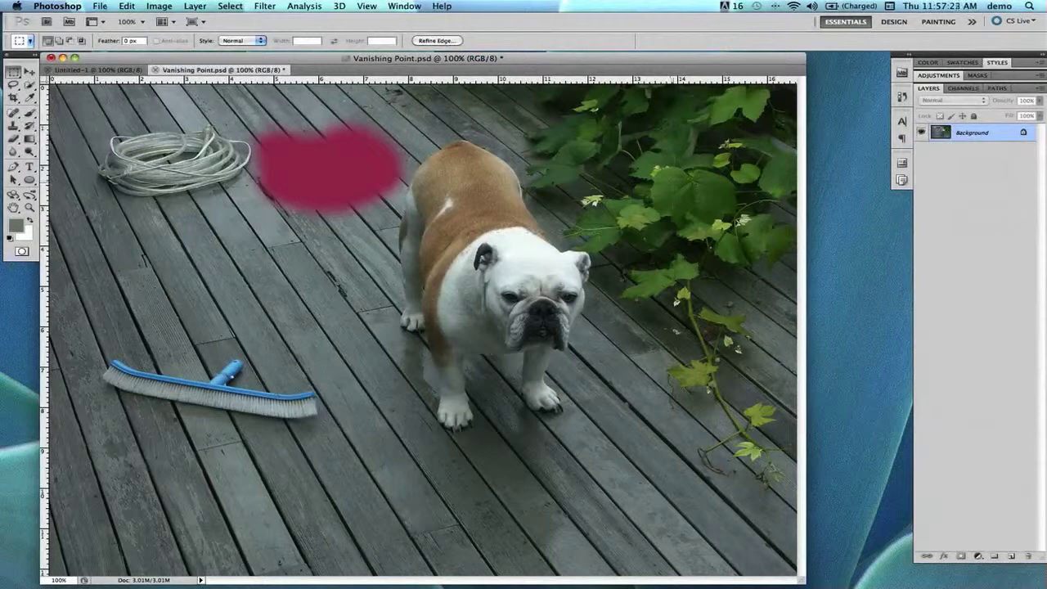
drag(672, 260, 781, 281)
drag(490, 233, 515, 270)
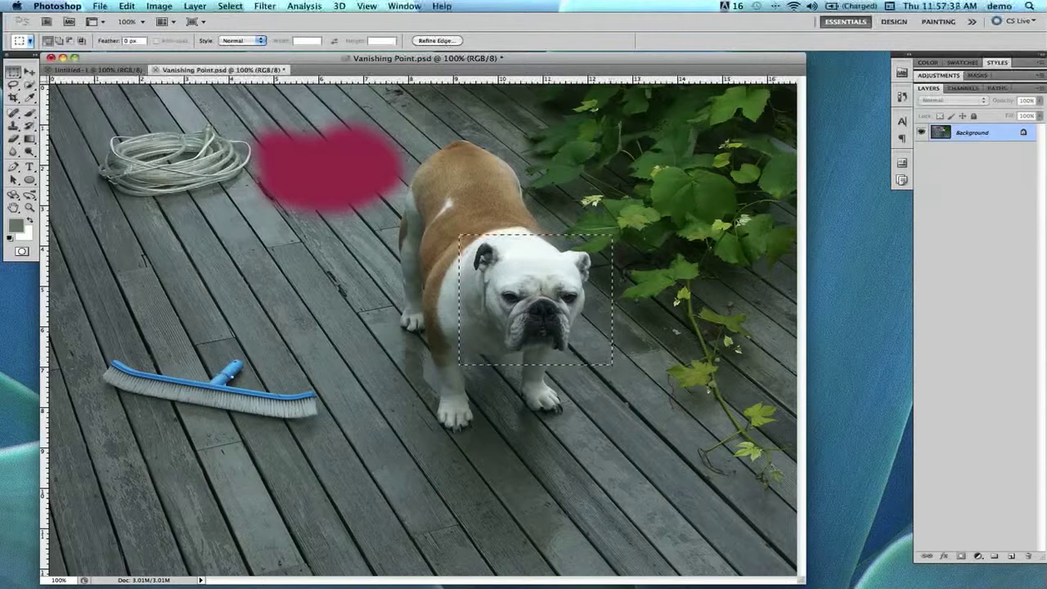
Step: Switch to the Brush tool and reduce the brush size to 25
click(30, 114)
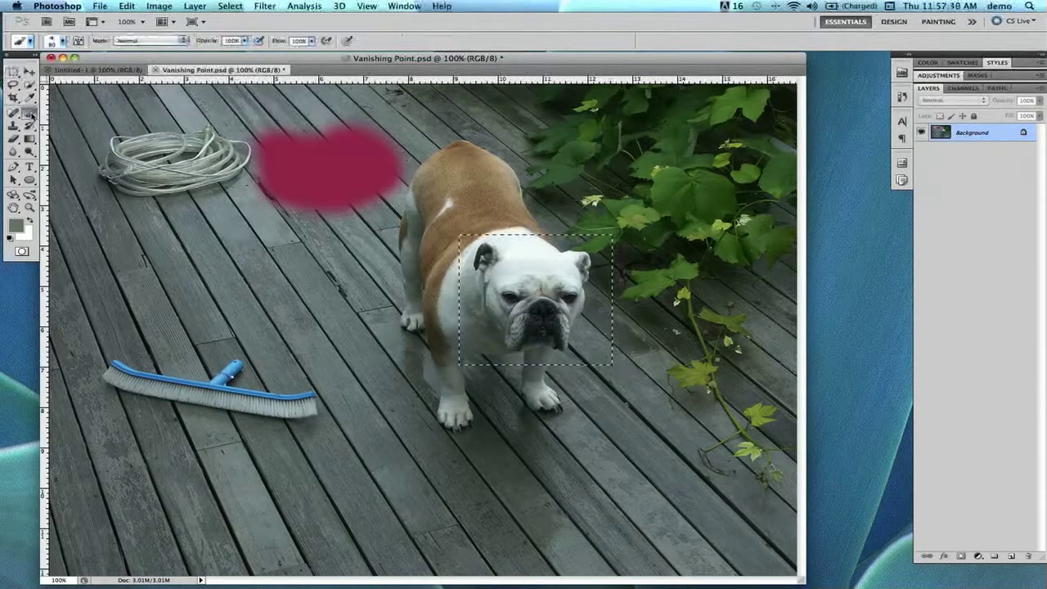
key(alt)
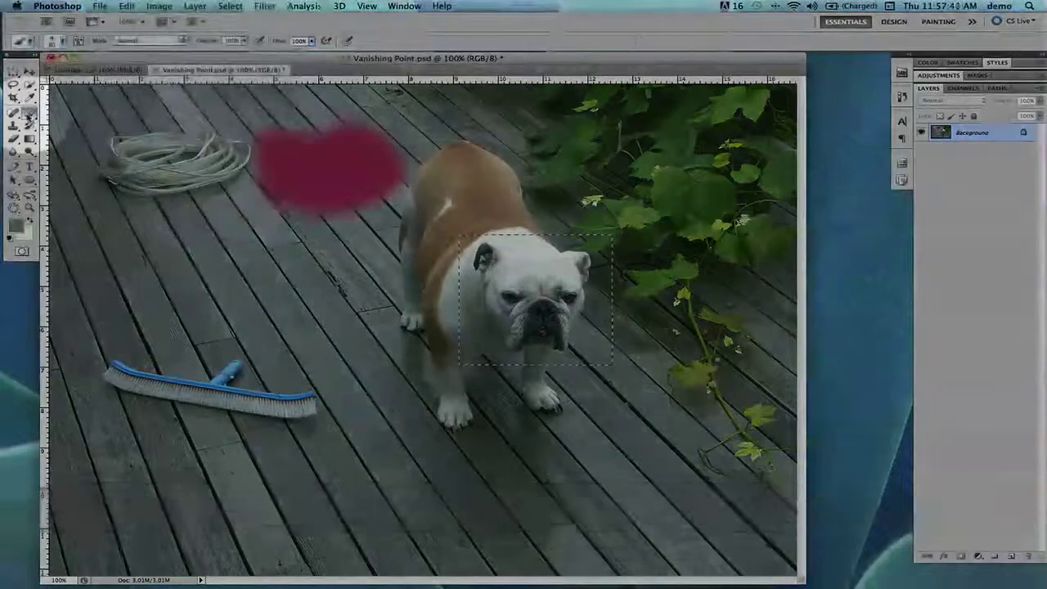
key(b)
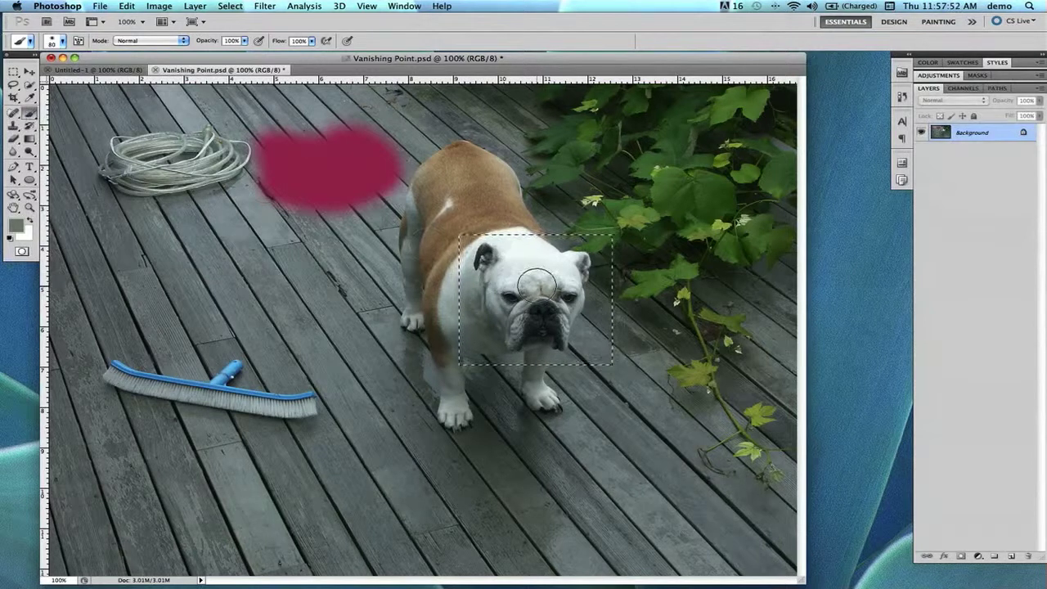
key(bracketleft)
key(bracketleft)
key(bracketleft)
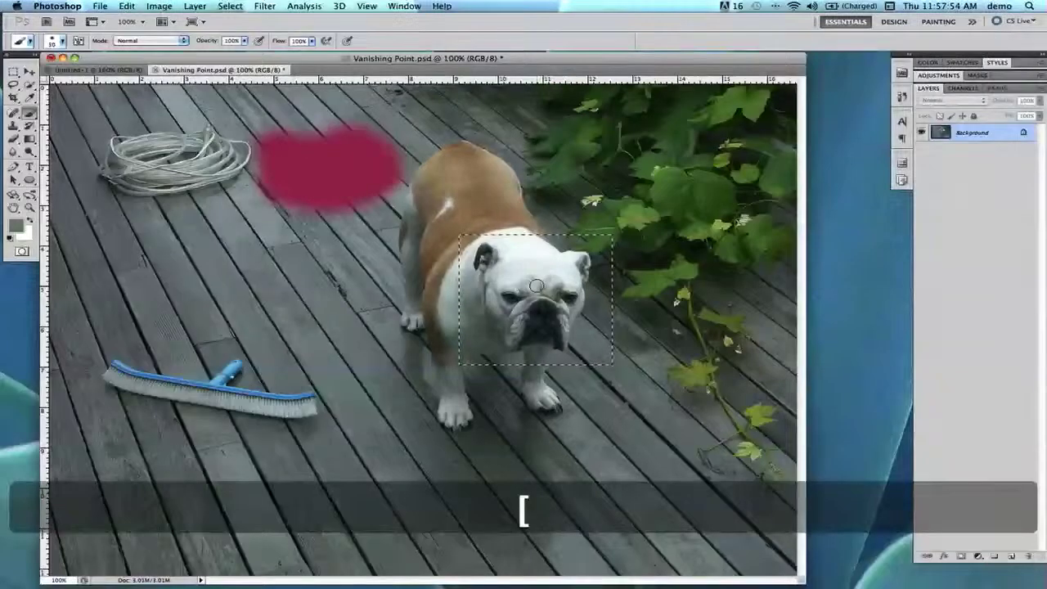
key(bracketleft)
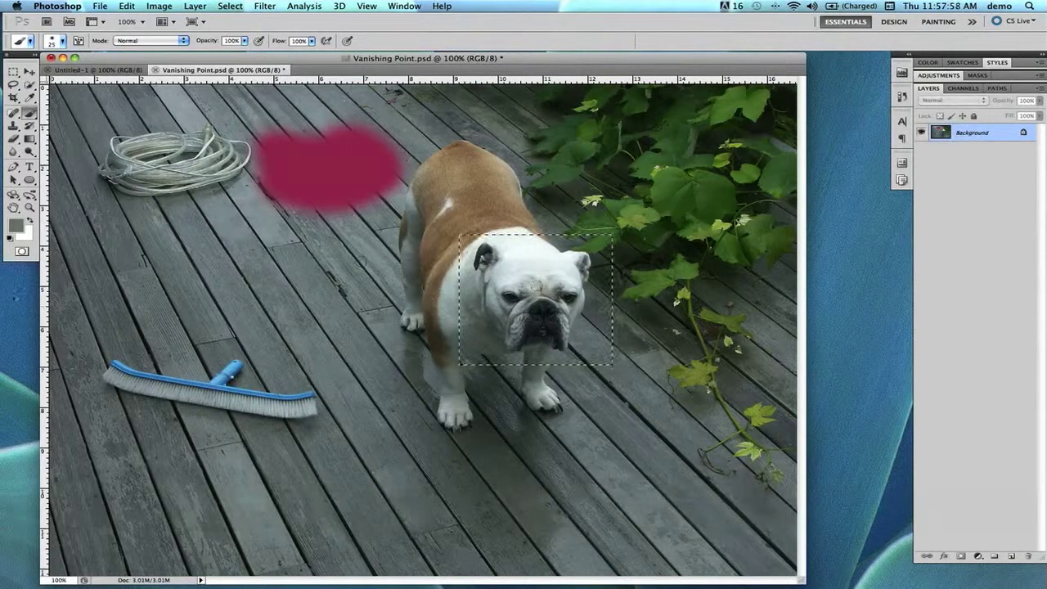
Step: Set the foreground color to bright green, #49ea39
click(16, 225)
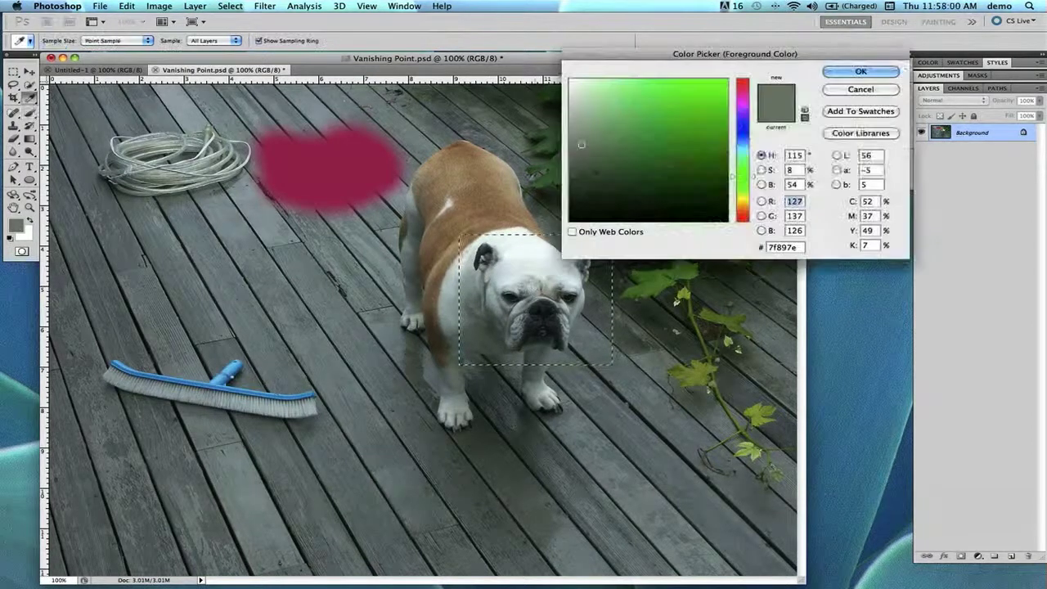
click(689, 90)
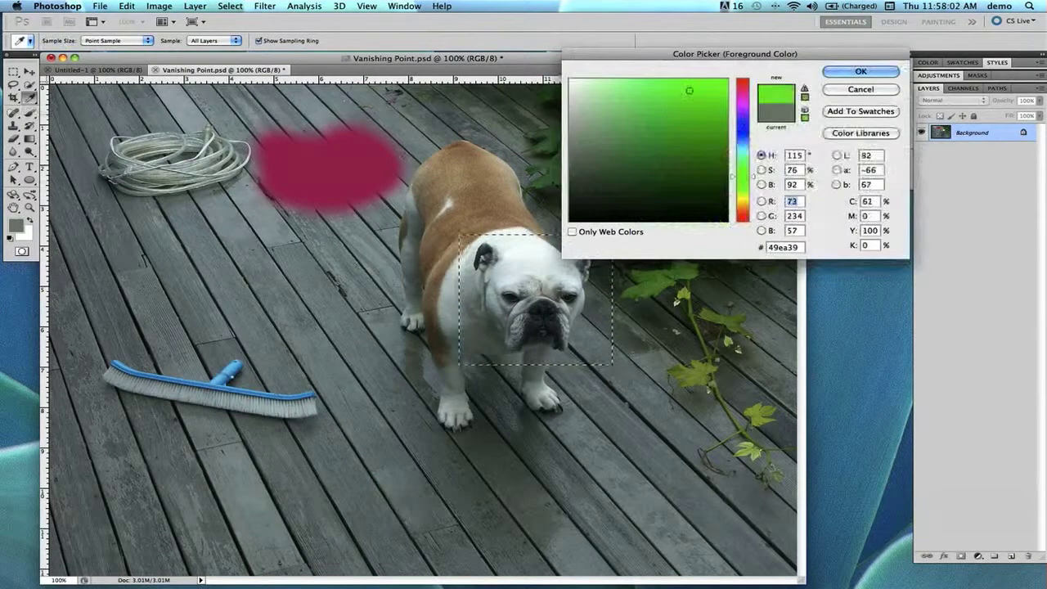
click(834, 71)
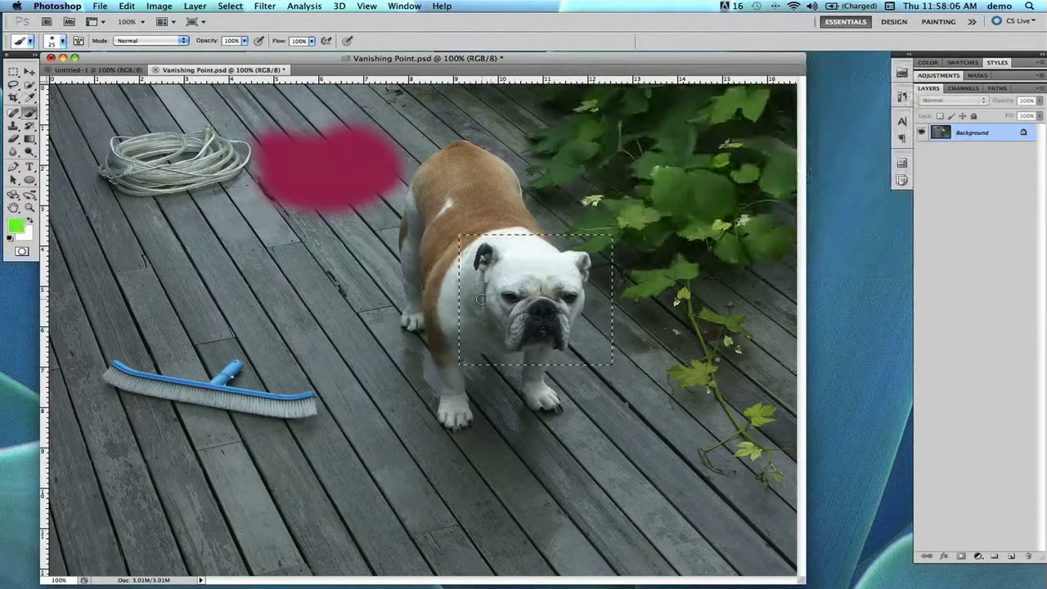
Step: Try painting green strokes over the dog's face and across the rectangular selection's edges, and undo them
mouse_move(487, 303)
mouse_down()
mouse_move(524, 266)
mouse_move(550, 269)
mouse_move(567, 288)
mouse_move(545, 297)
mouse_move(522, 283)
mouse_move(546, 278)
mouse_move(532, 299)
mouse_move(546, 313)
mouse_move(575, 316)
mouse_move(593, 282)
mouse_move(574, 256)
mouse_move(460, 258)
mouse_up()
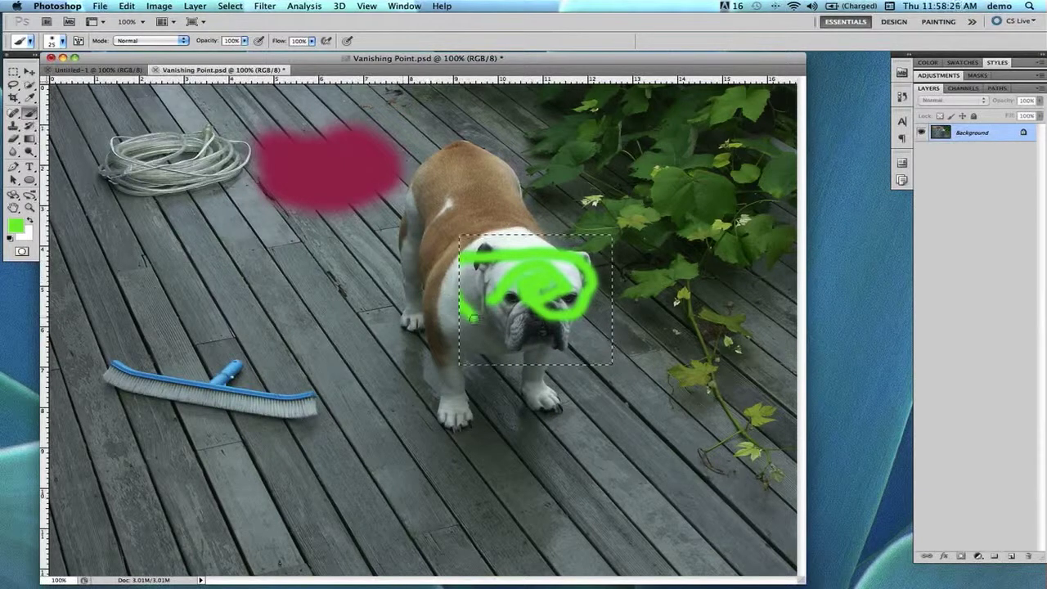
mouse_move(463, 306)
mouse_down()
mouse_move(473, 337)
mouse_move(562, 351)
mouse_move(590, 342)
mouse_up()
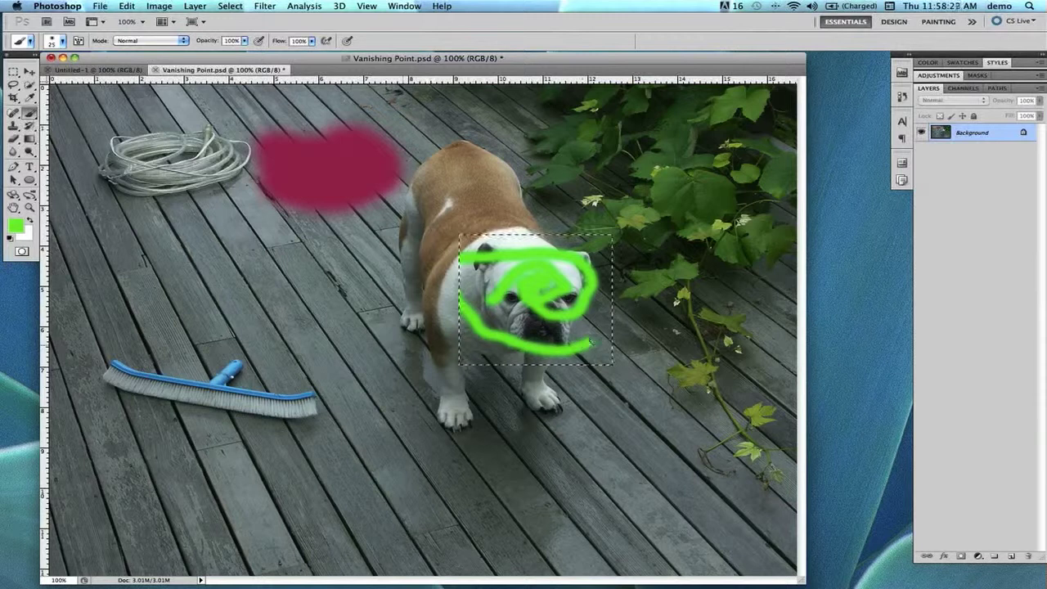
drag(605, 254, 536, 239)
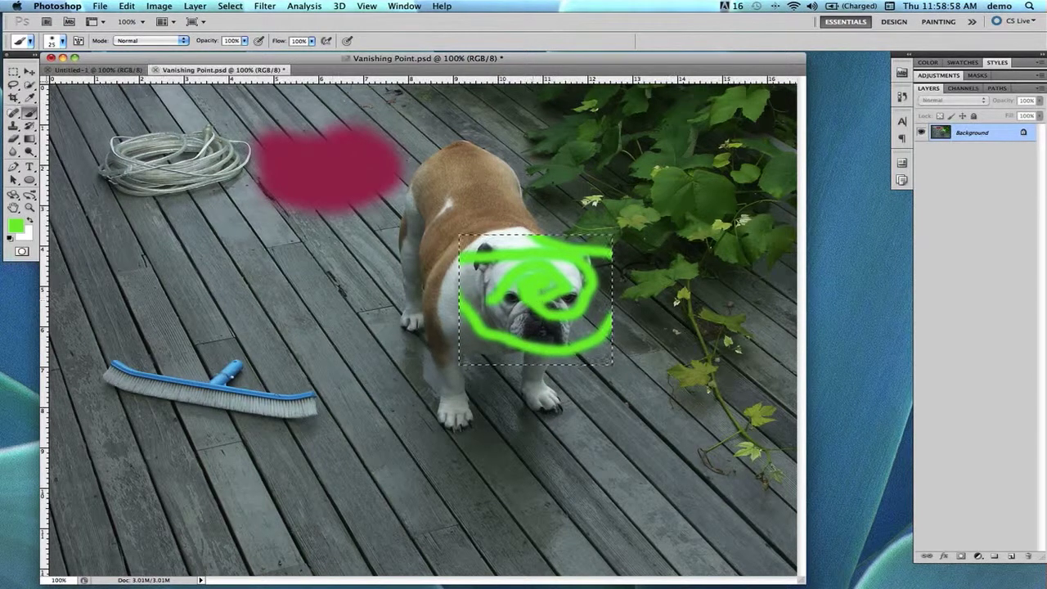
click(14, 72)
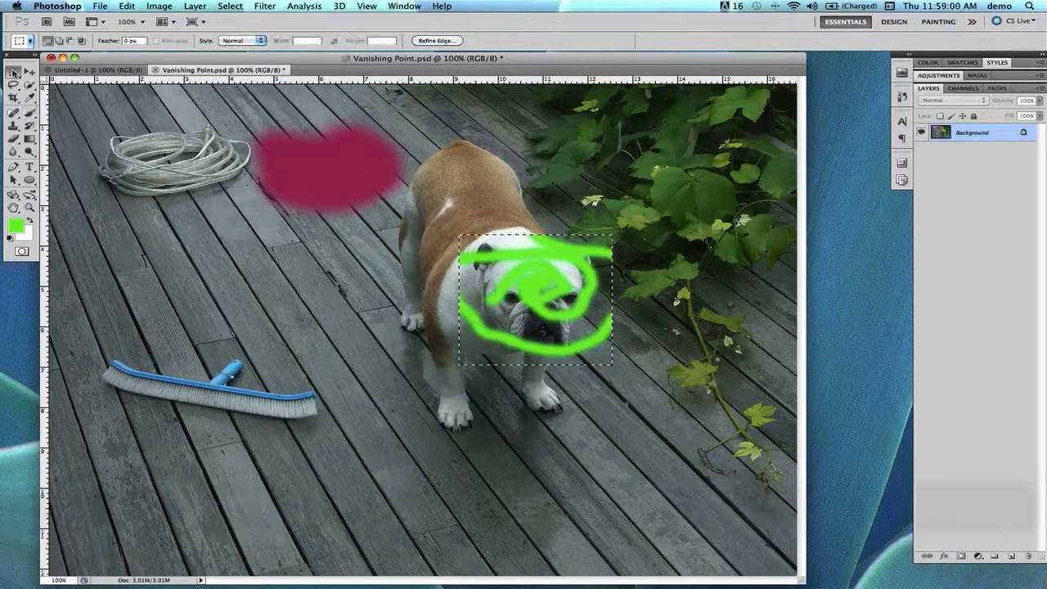
key(super+z)
Step: Replace the rectangular selection with a wide elliptical marquee selection spanning the deck boards and the dog's face
key(alt)
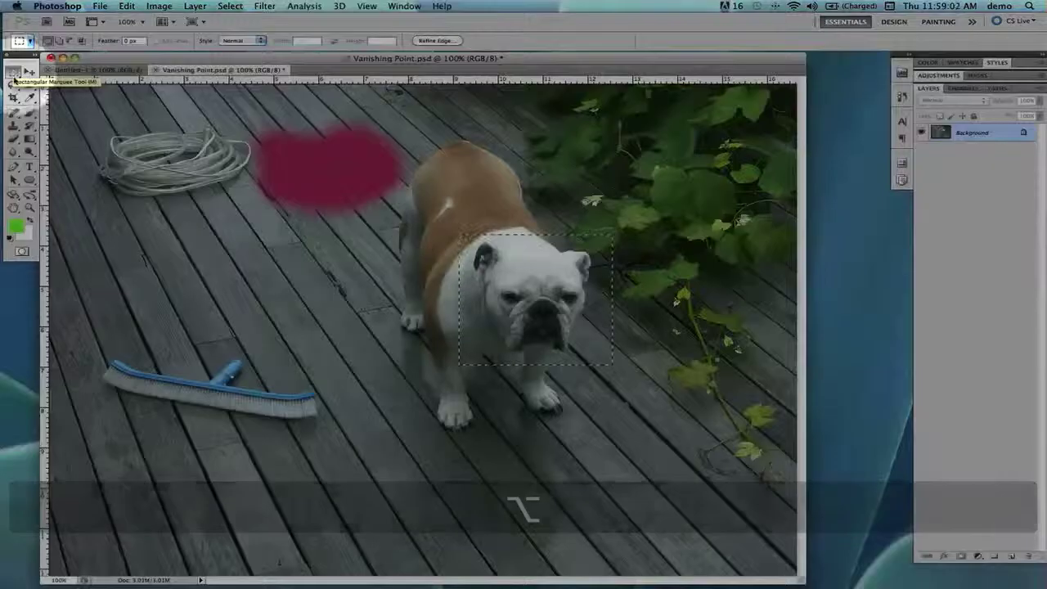
alt+click(14, 73)
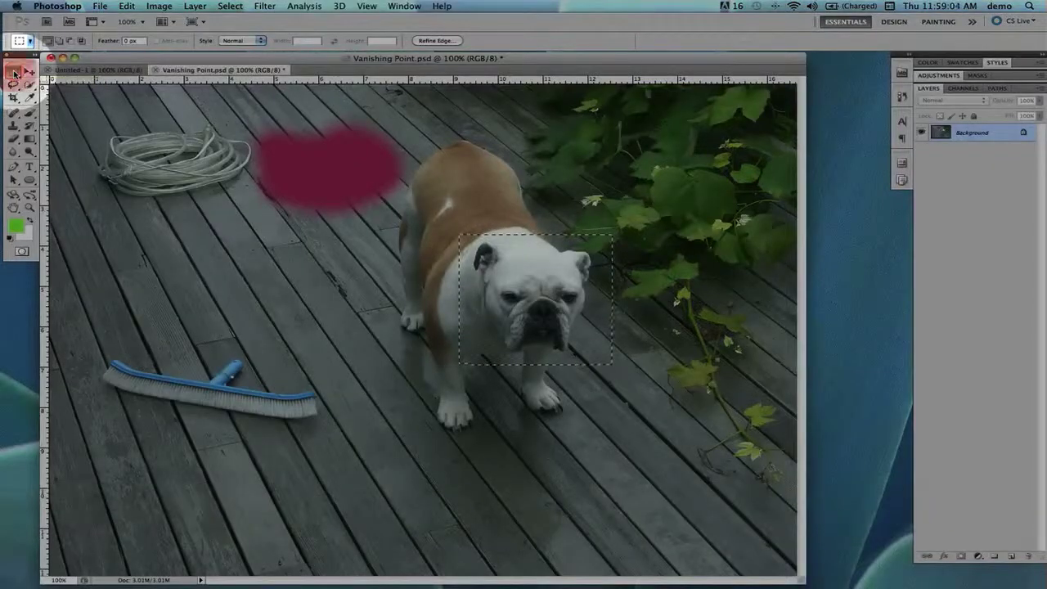
click(14, 73)
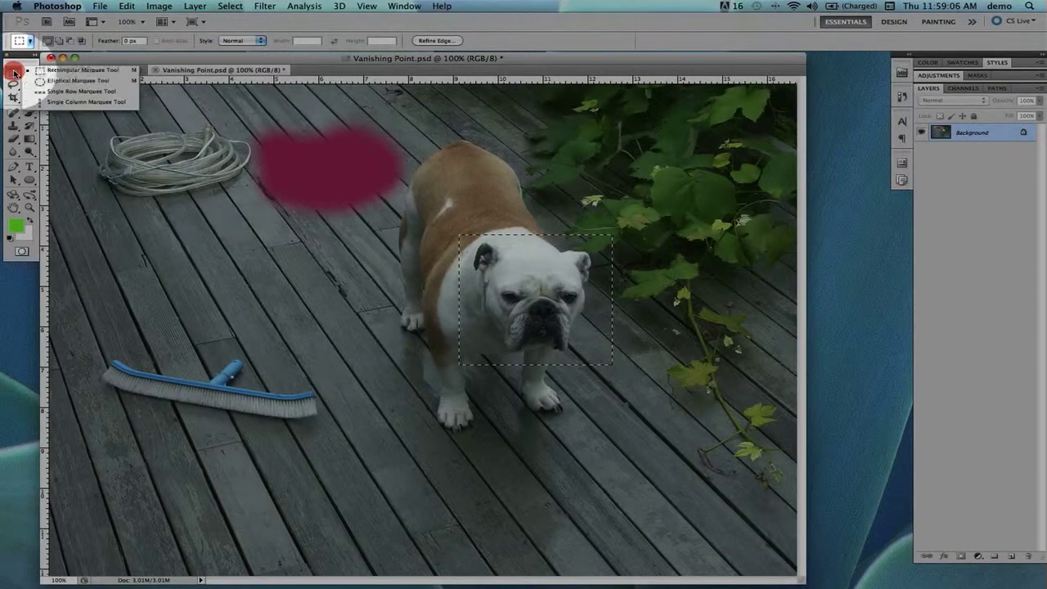
click(73, 79)
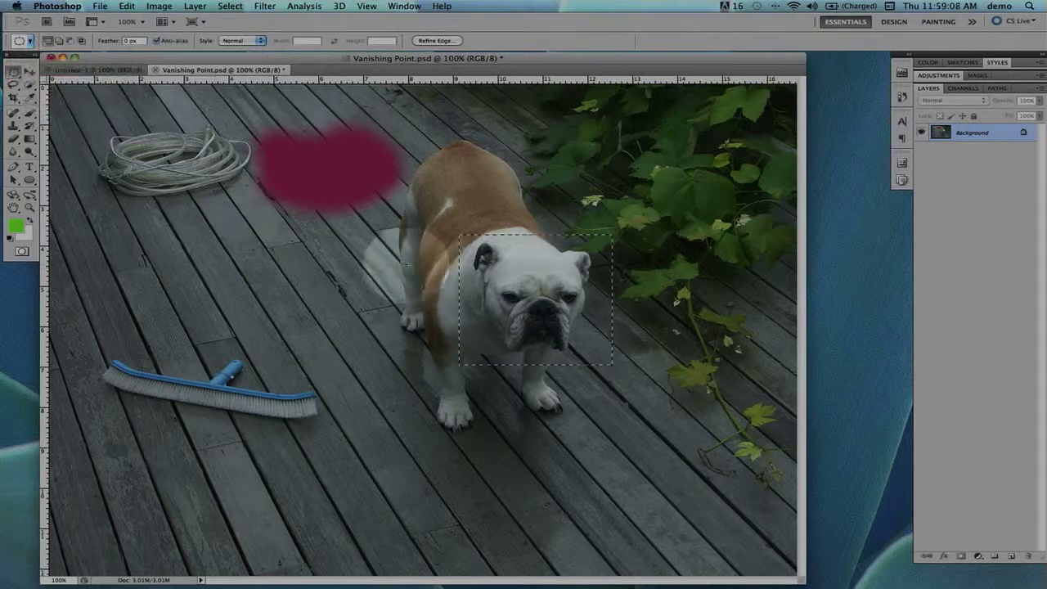
key(alt)
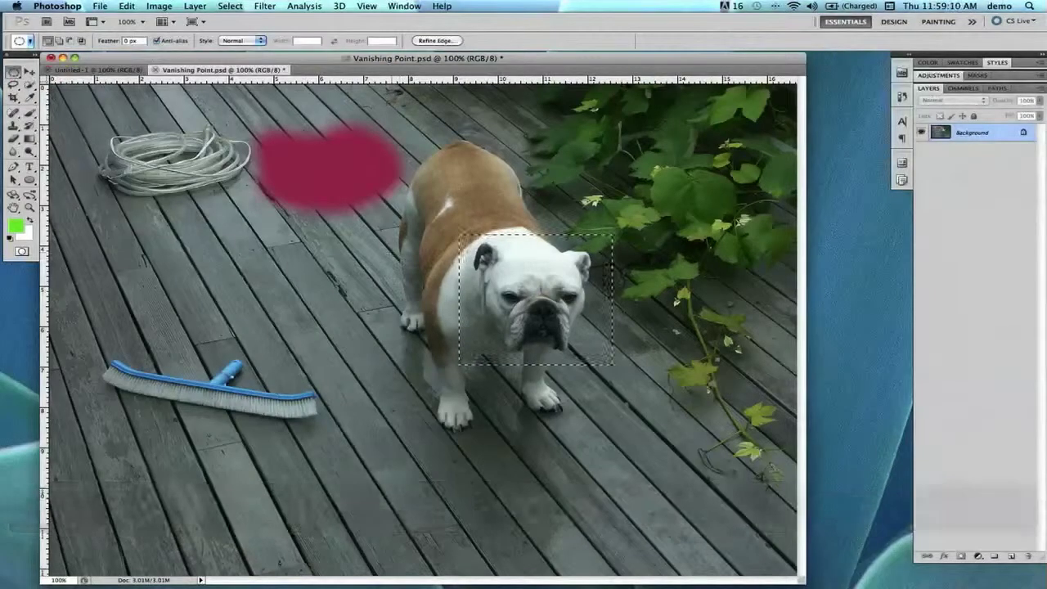
key(super+d)
drag(296, 206, 552, 330)
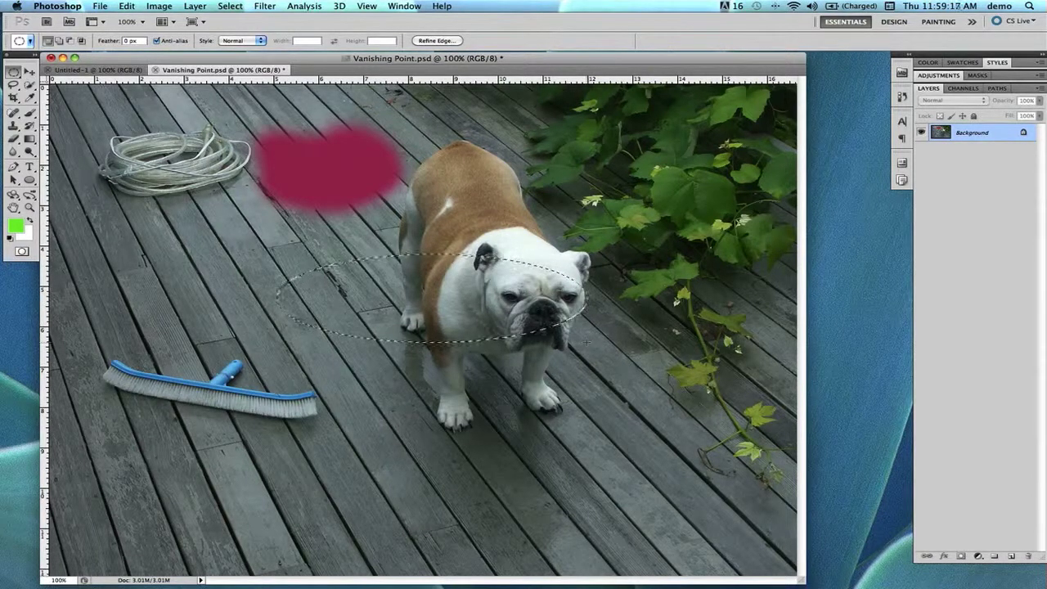
Step: Paint green brush strokes back and forth across the elliptical selection, running over its edges
key(b)
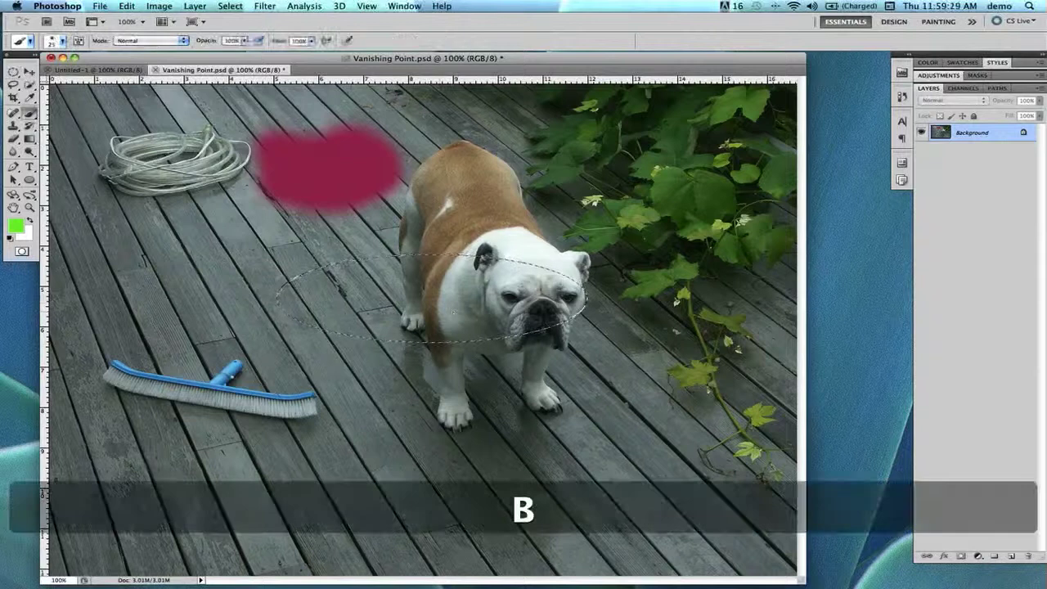
drag(440, 307, 444, 256)
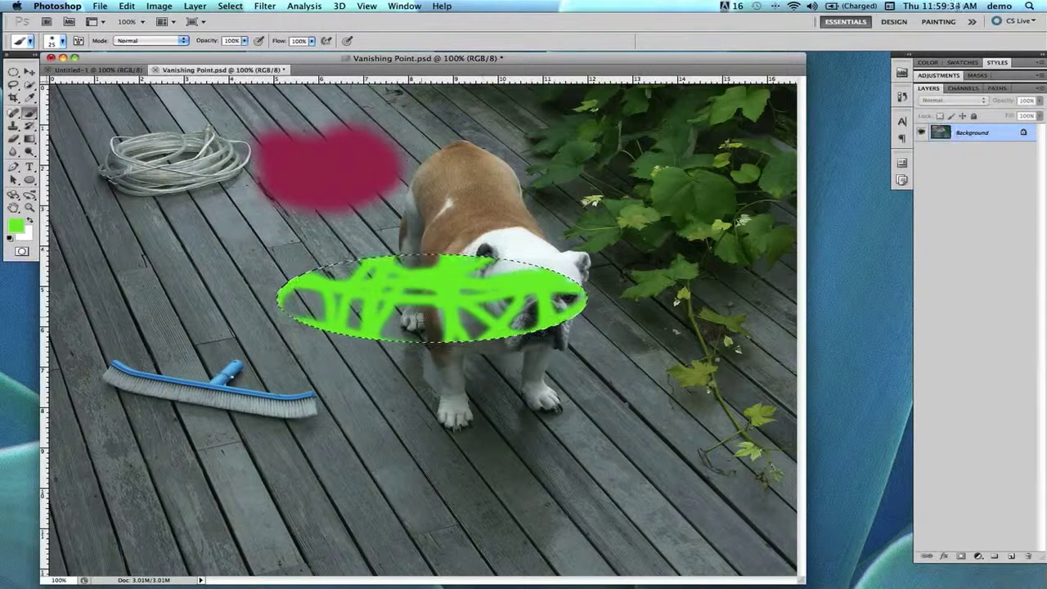
Step: Switch from the brush back to the Elliptical Marquee tool
click(13, 72)
click(14, 72)
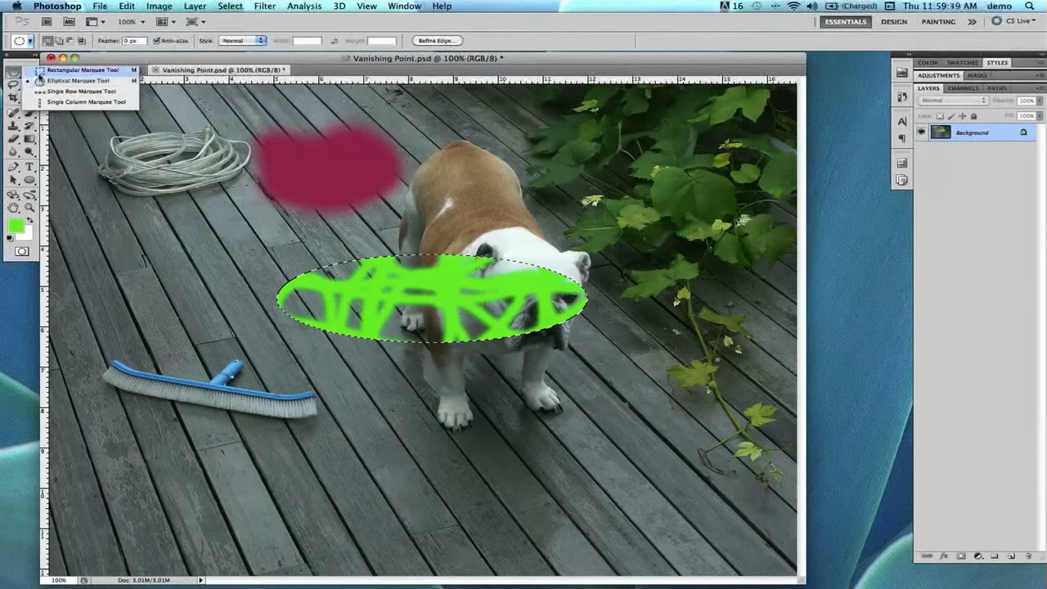
click(39, 81)
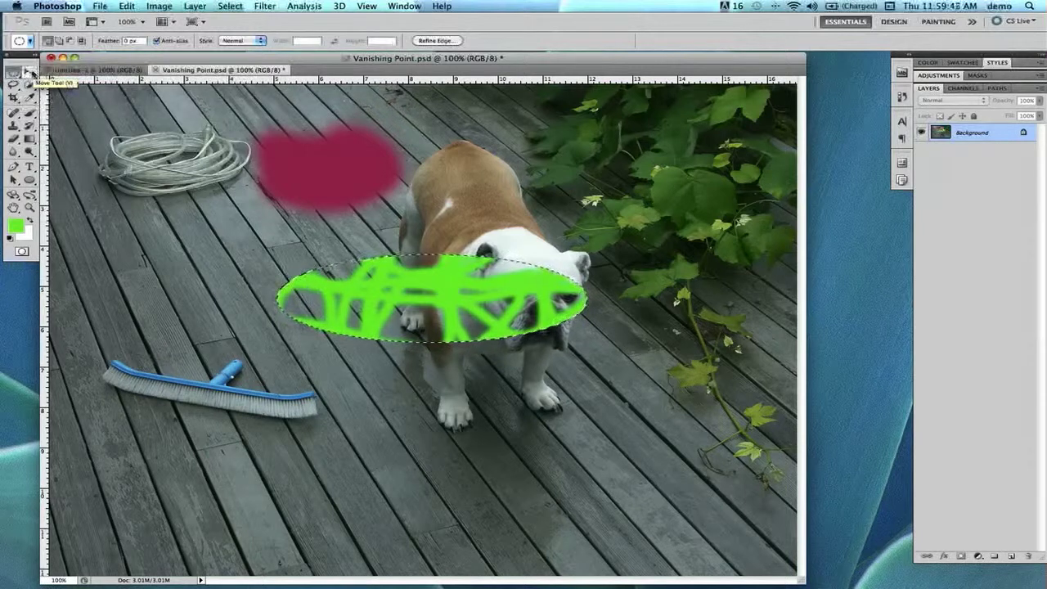
key(alt)
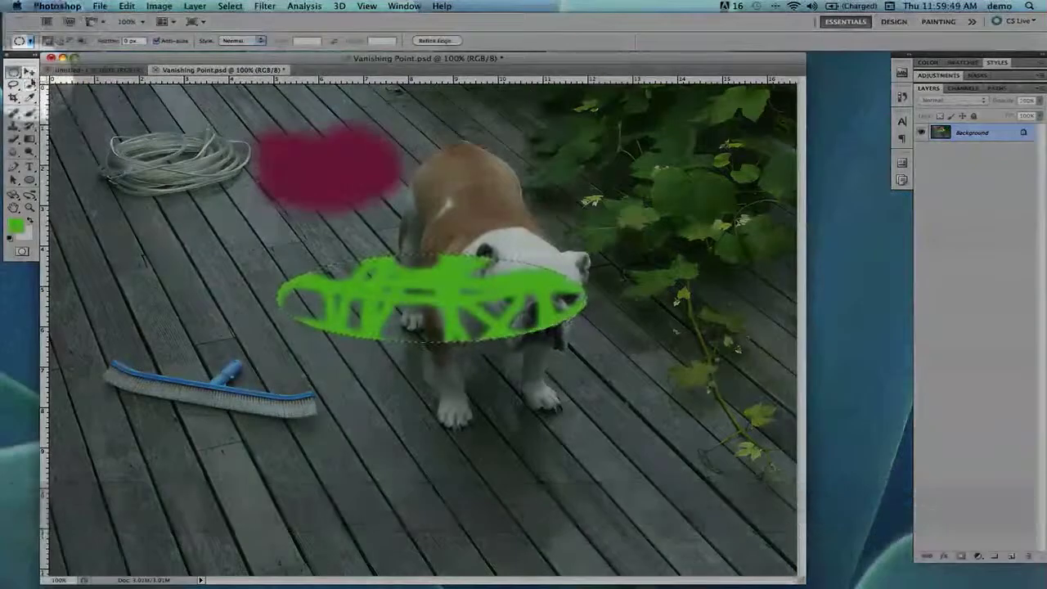
Step: Switch to the Move tool, keeping the elliptical selection over the deck and the dog's face active
click(28, 72)
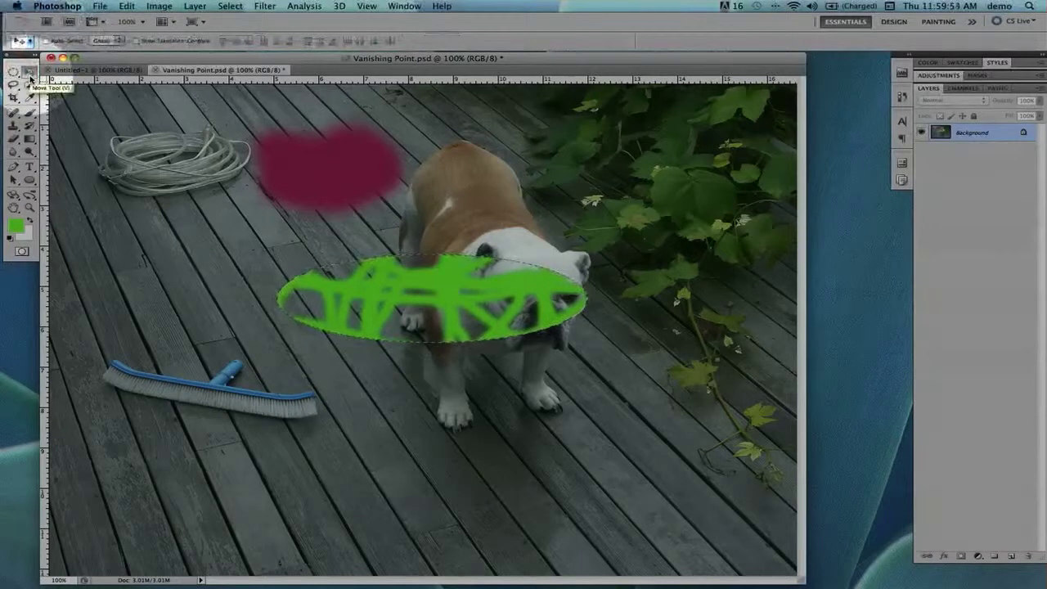
click(424, 318)
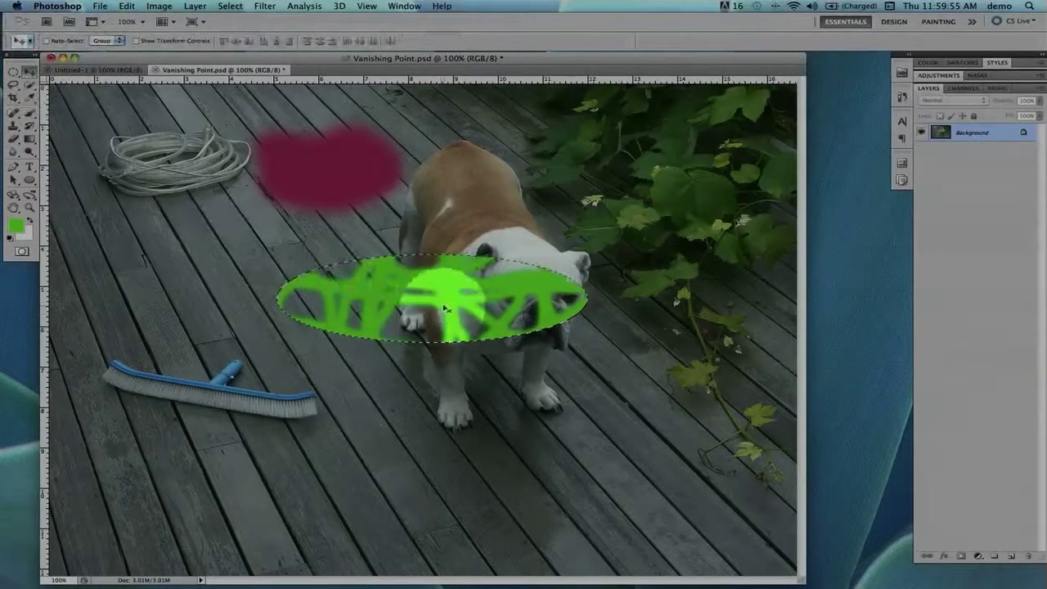
key(alt)
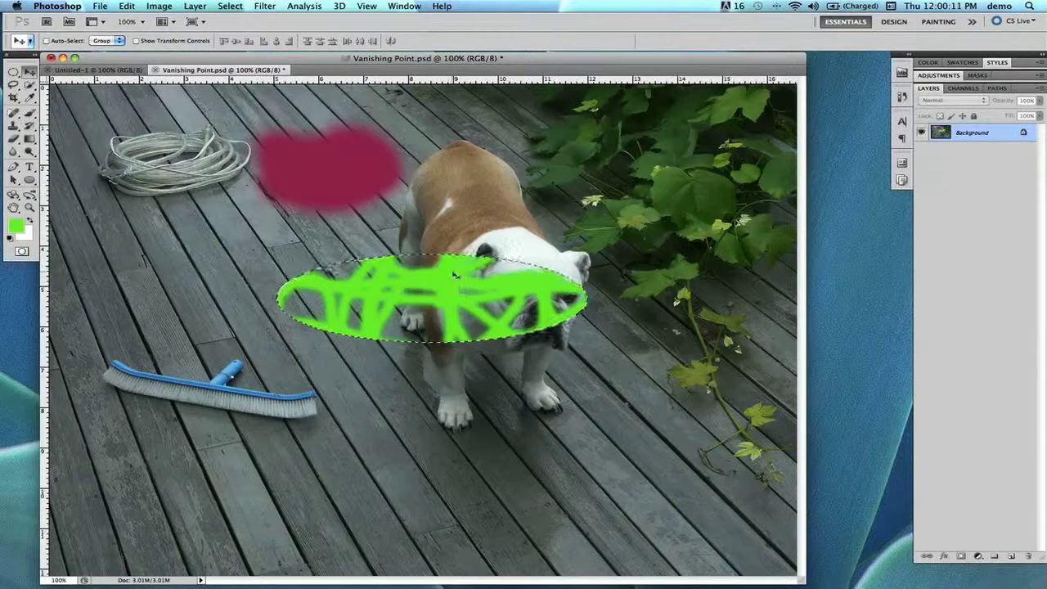
key(alt)
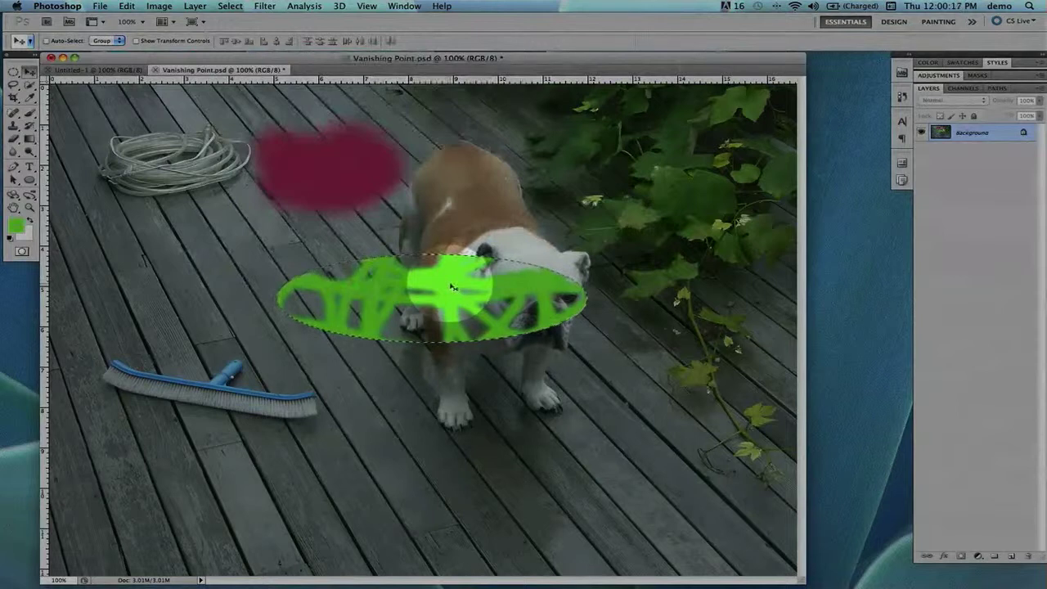
key(alt)
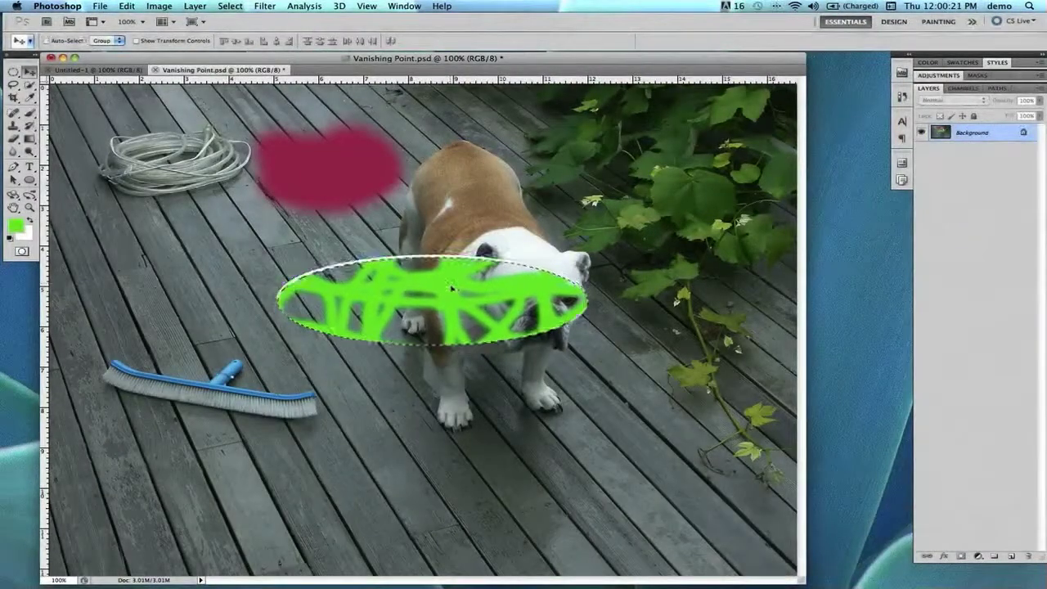
Step: Try moving the painted elliptical area onto the deck below the dog and over the leaves, undoing each move
drag(451, 288, 594, 422)
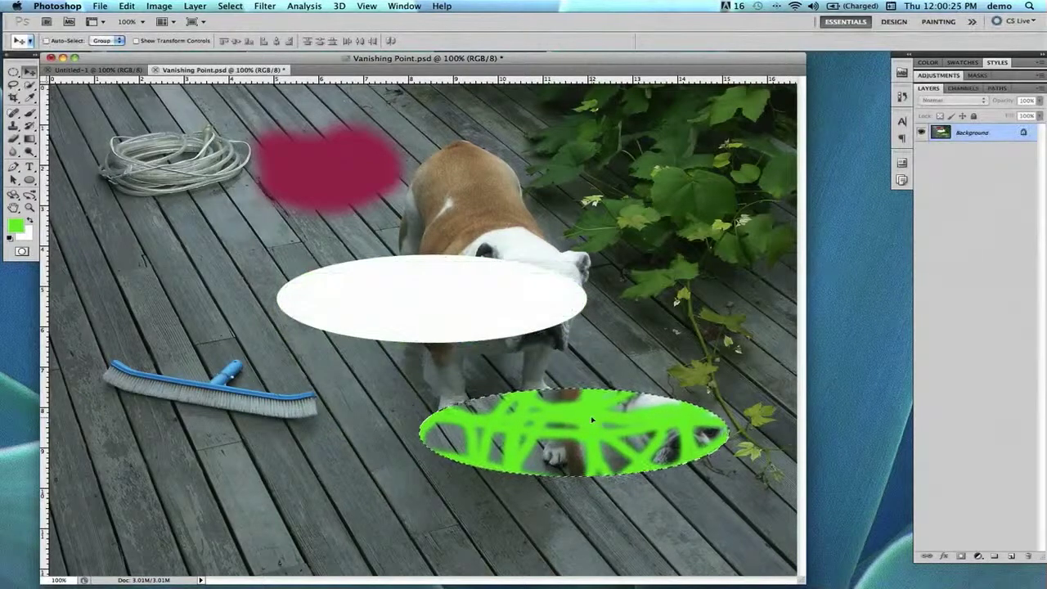
key(alt)
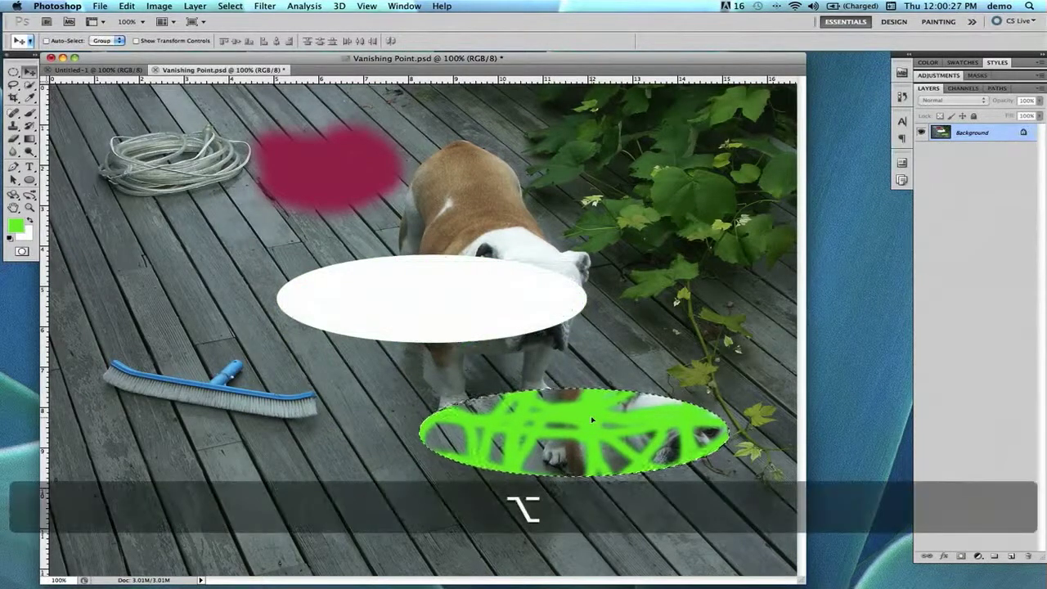
key(super+z)
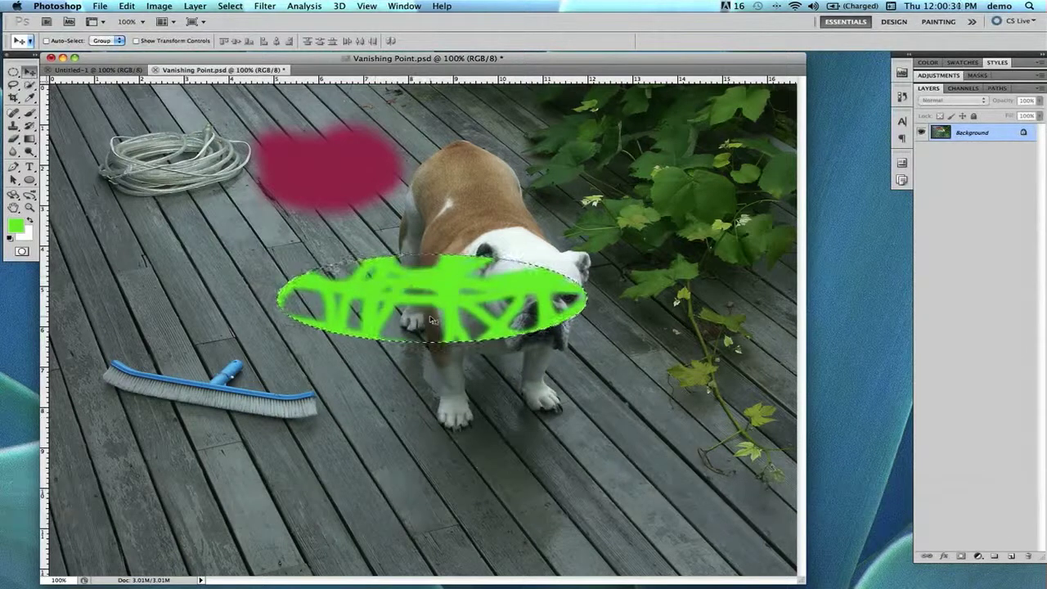
drag(433, 290, 621, 171)
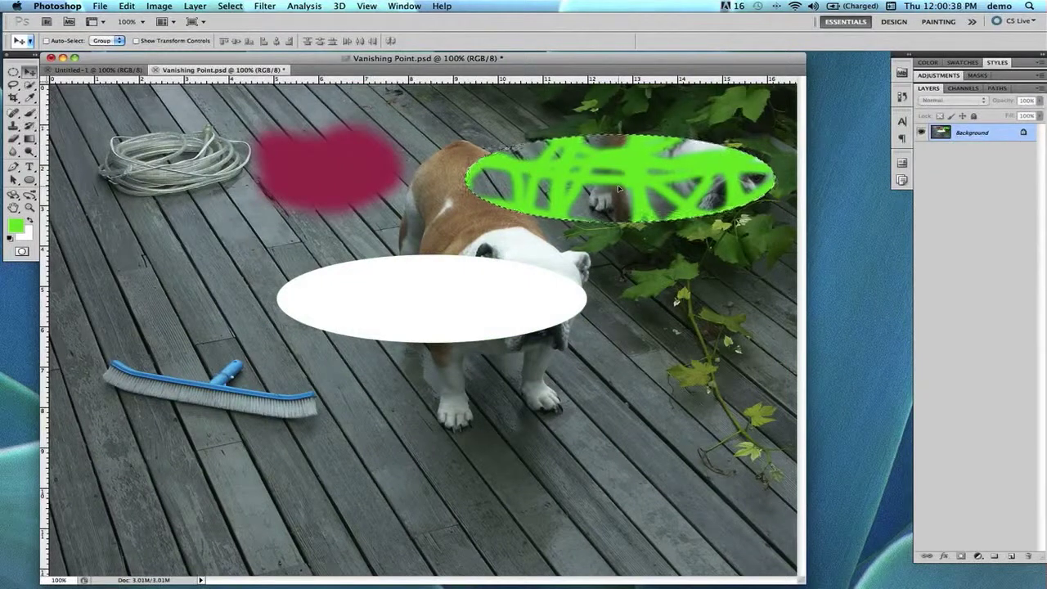
key(super+z)
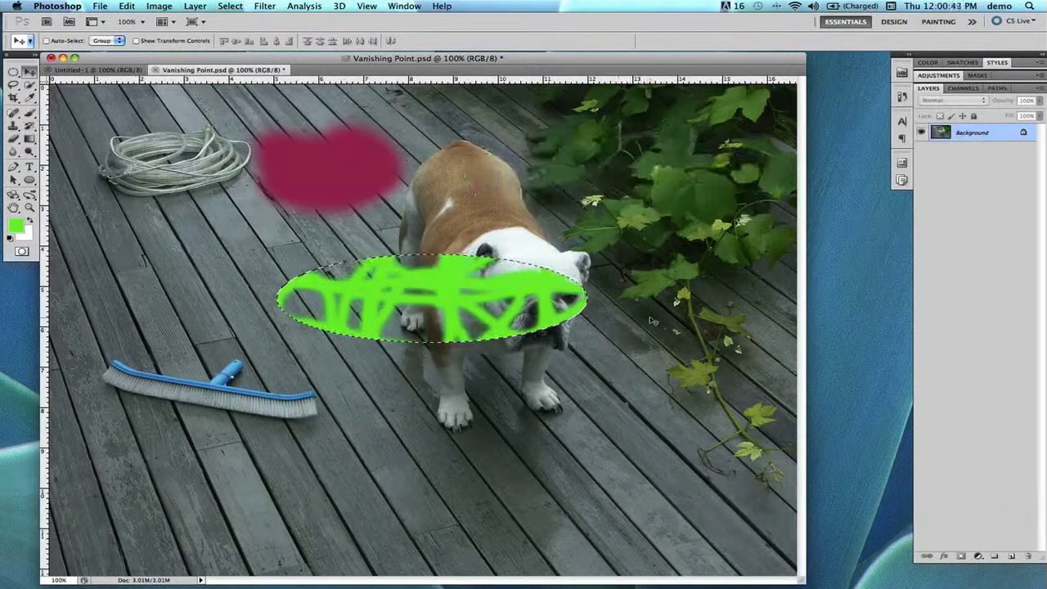
Step: Try to move the magenta paint blob outside the elliptical selection, and dismiss each message
drag(291, 176, 198, 202)
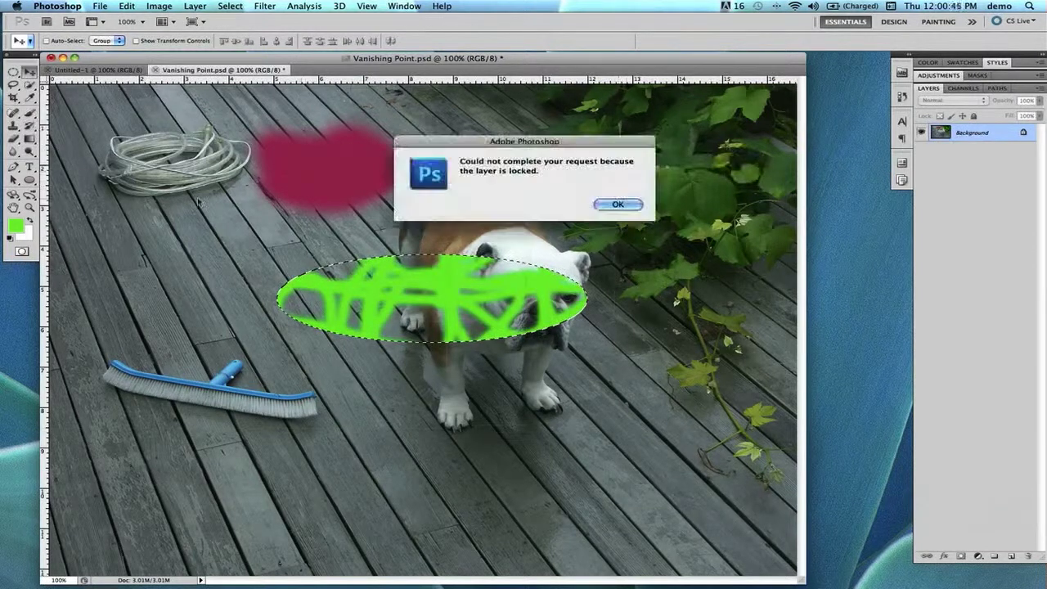
click(619, 205)
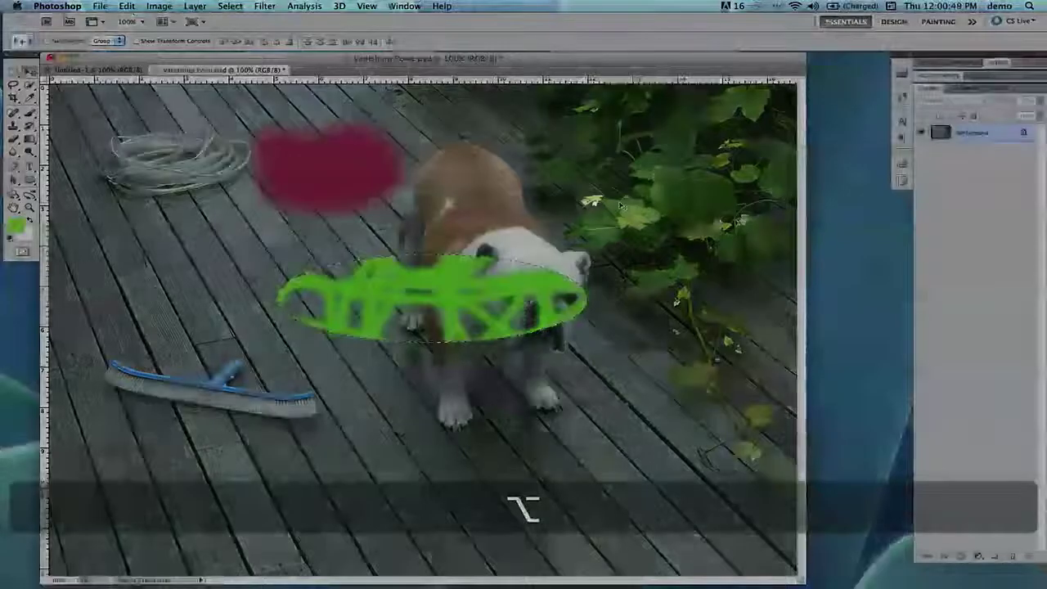
alt+click(279, 177)
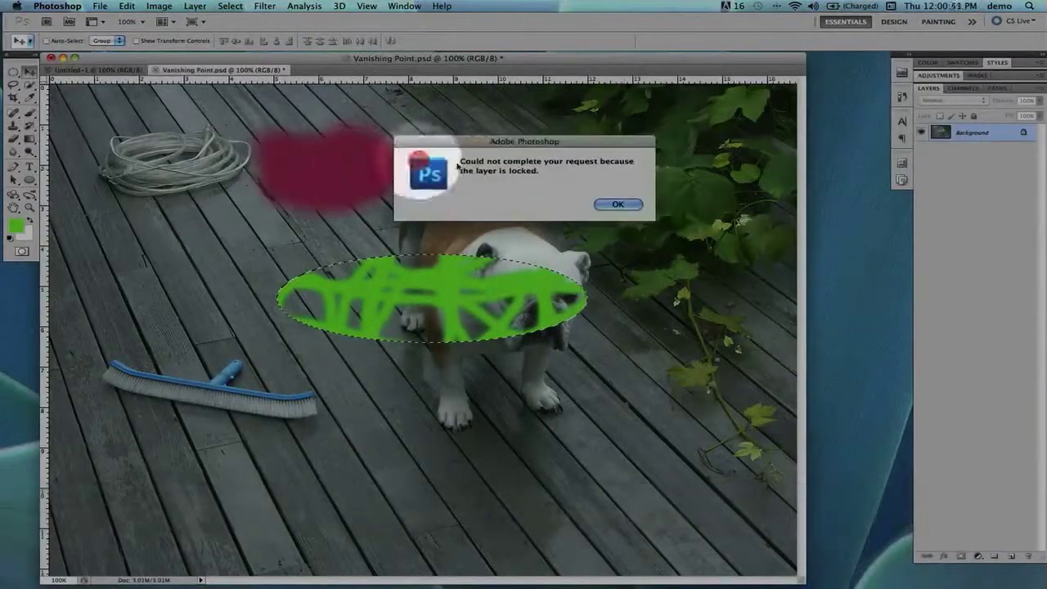
click(619, 204)
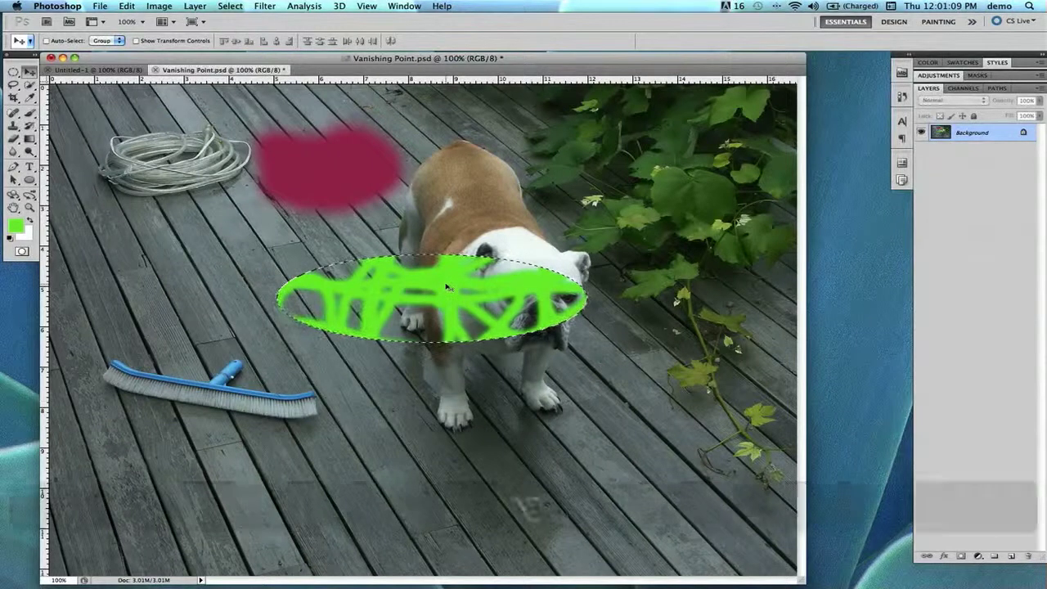
Step: Duplicate the painted ellipse three times: straight above over the dog's back, over the scrub brush, and across the dog's front paws
key(alt)
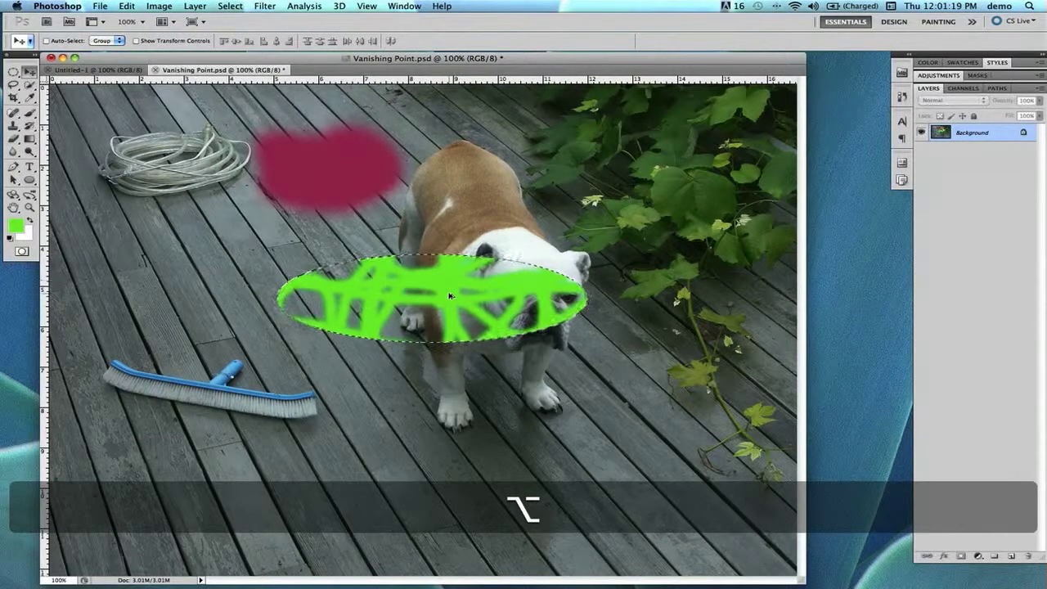
drag(448, 296, 448, 188)
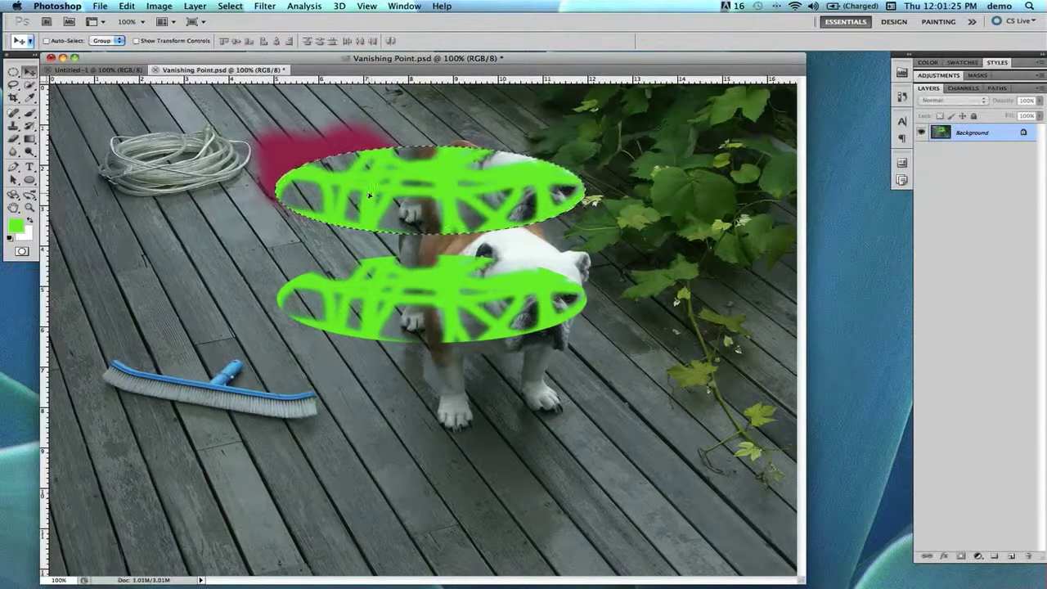
key(alt)
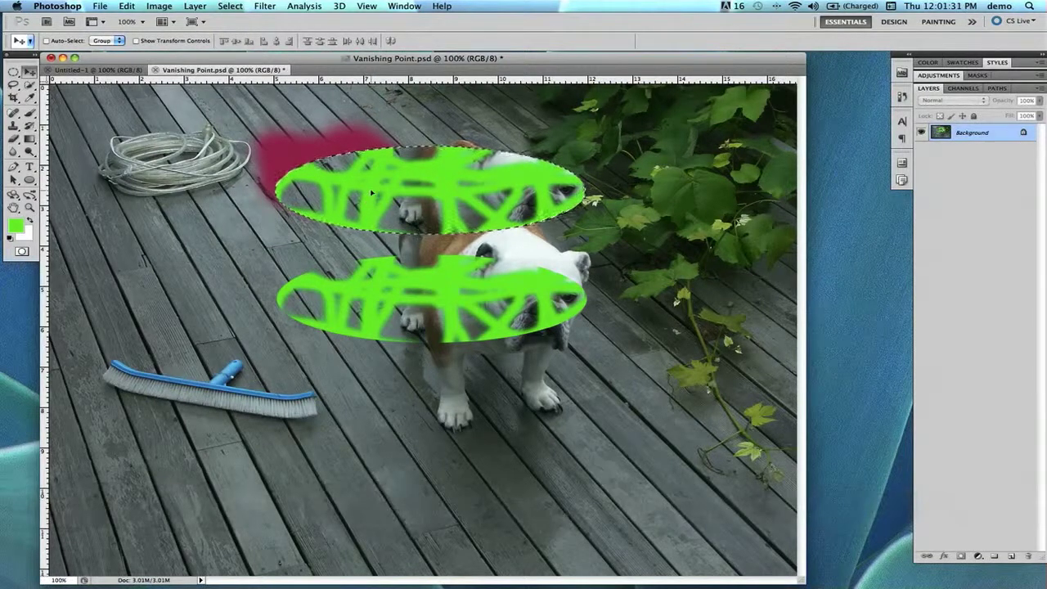
key(alt)
mouse_move(370, 193)
mouse_down()
mouse_move(359, 204)
mouse_move(211, 226)
mouse_move(147, 343)
mouse_move(151, 425)
mouse_up()
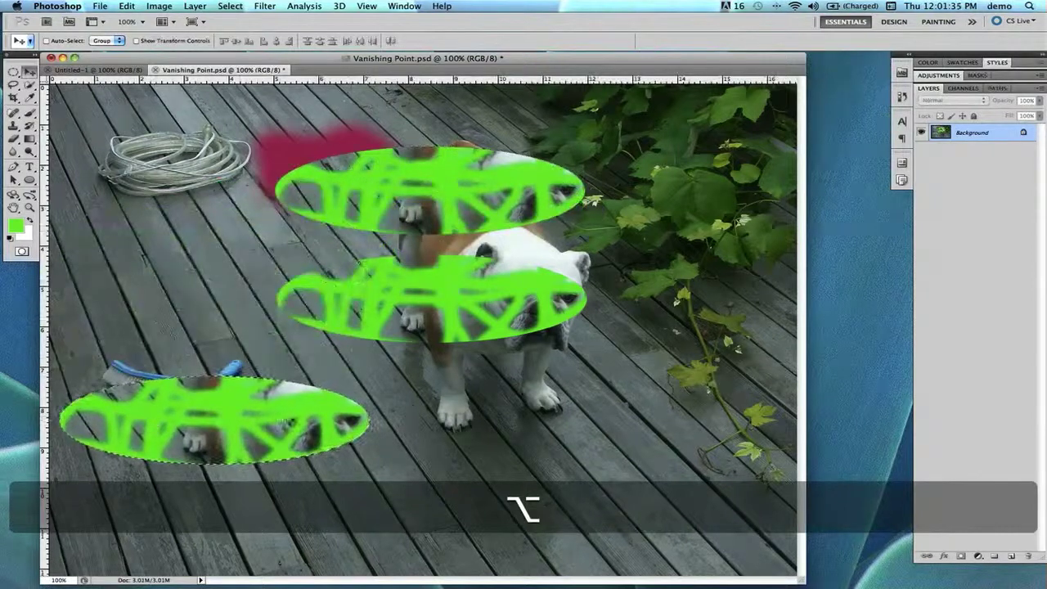
drag(288, 415, 630, 414)
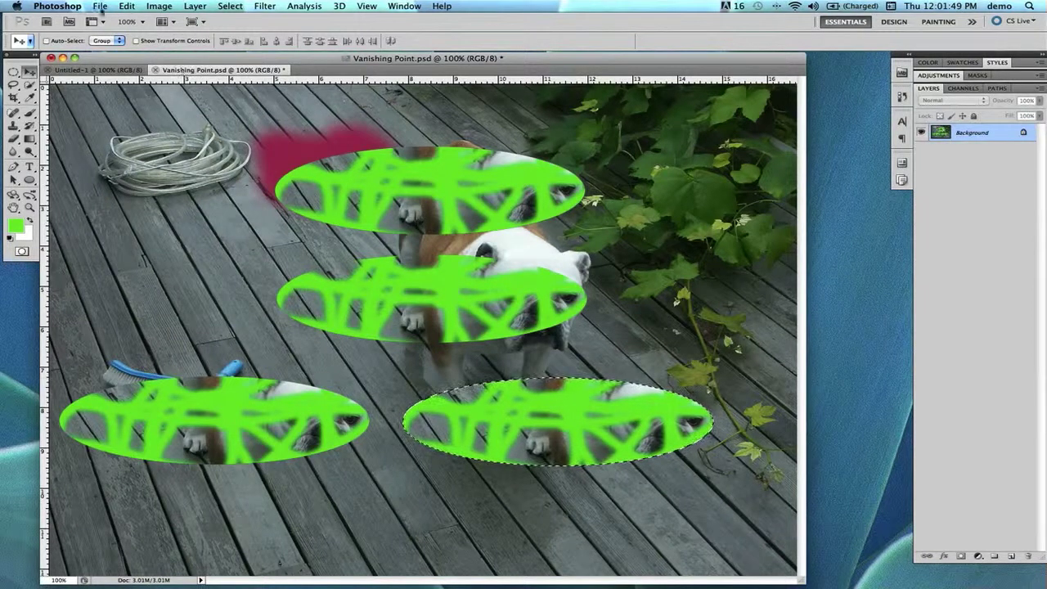
Step: Start a Scale transform on the selected ellipse copy at the dog's front paws
key(alt)
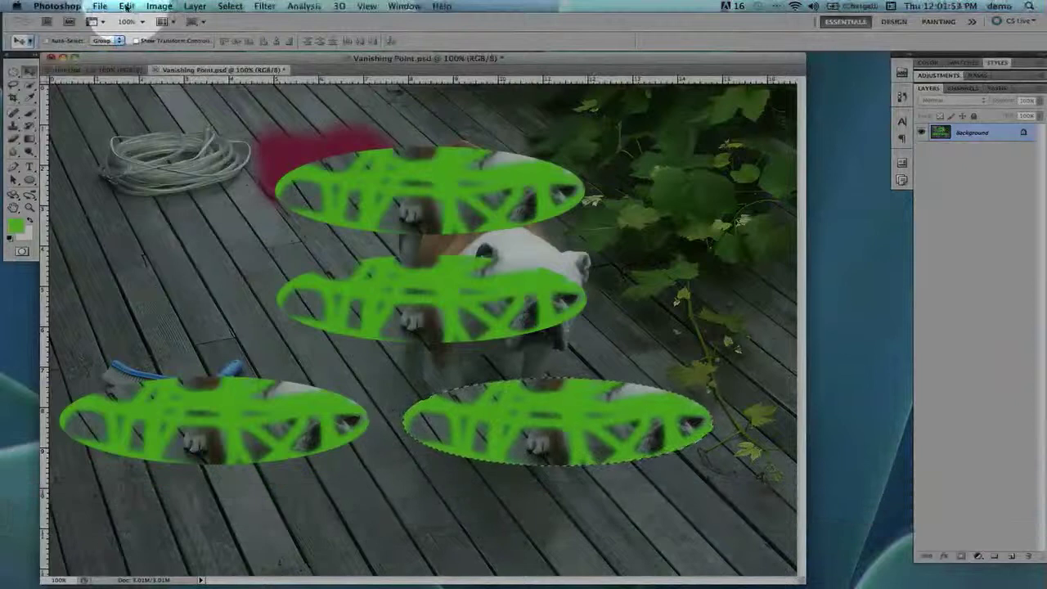
click(126, 6)
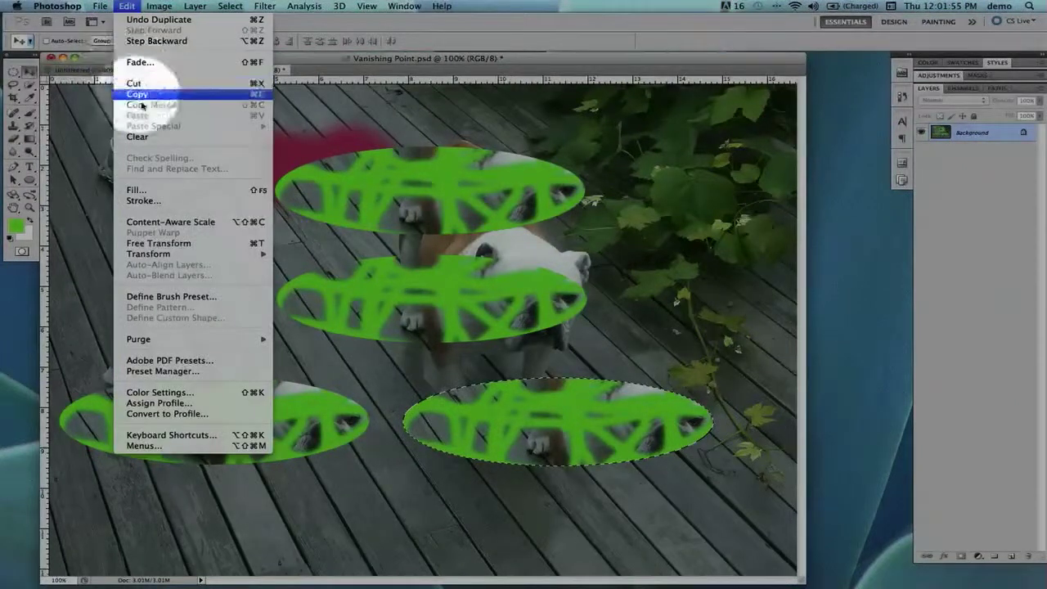
mouse_move(175, 256)
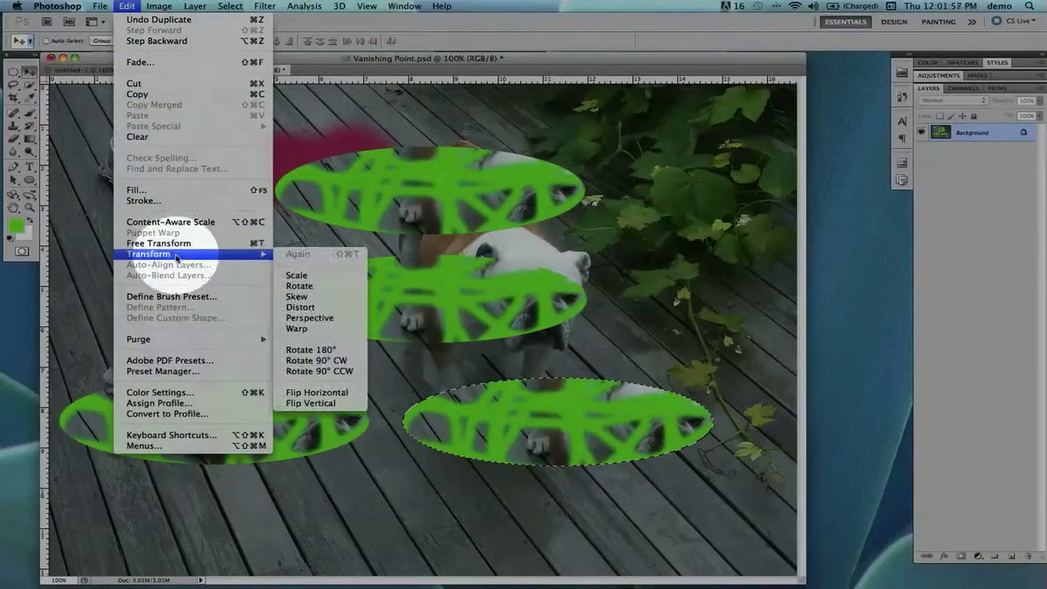
click(323, 278)
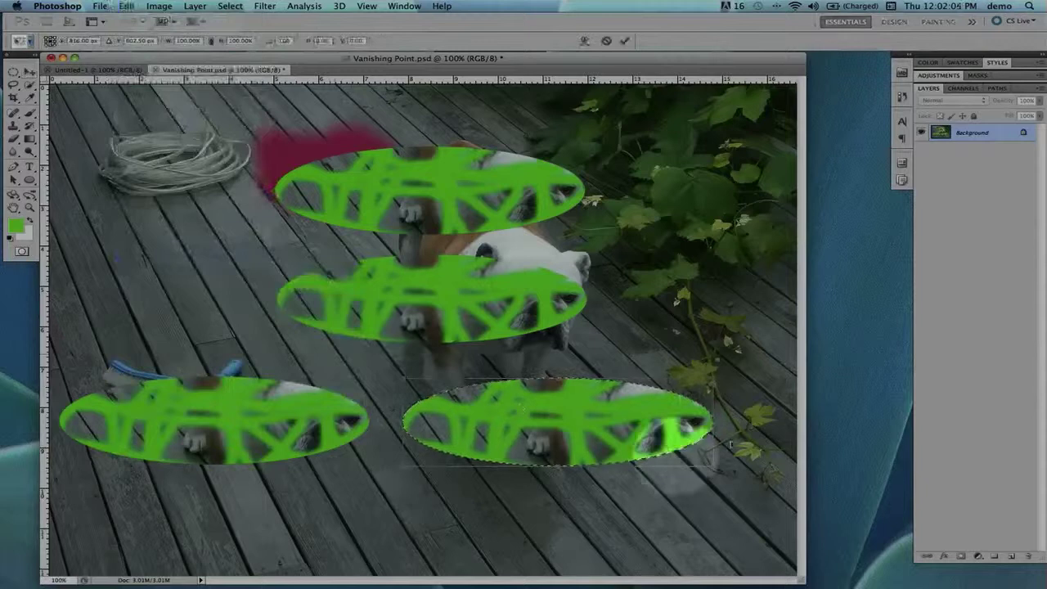
key(alt)
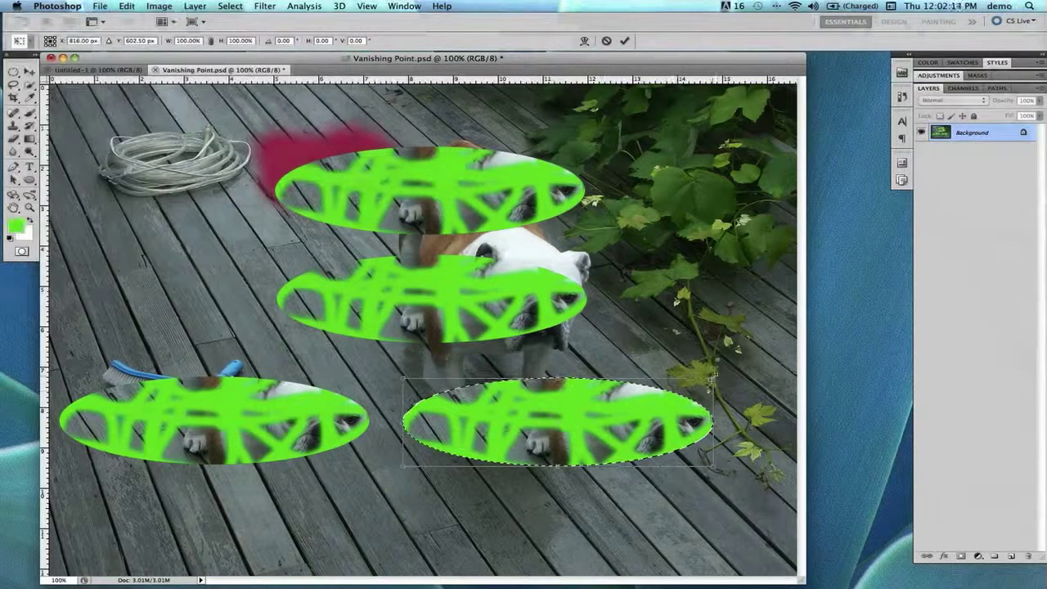
Step: Try shrinking the ellipse copy from its upper corner, both freely and proportionally, and undo the scaling
drag(713, 378, 702, 421)
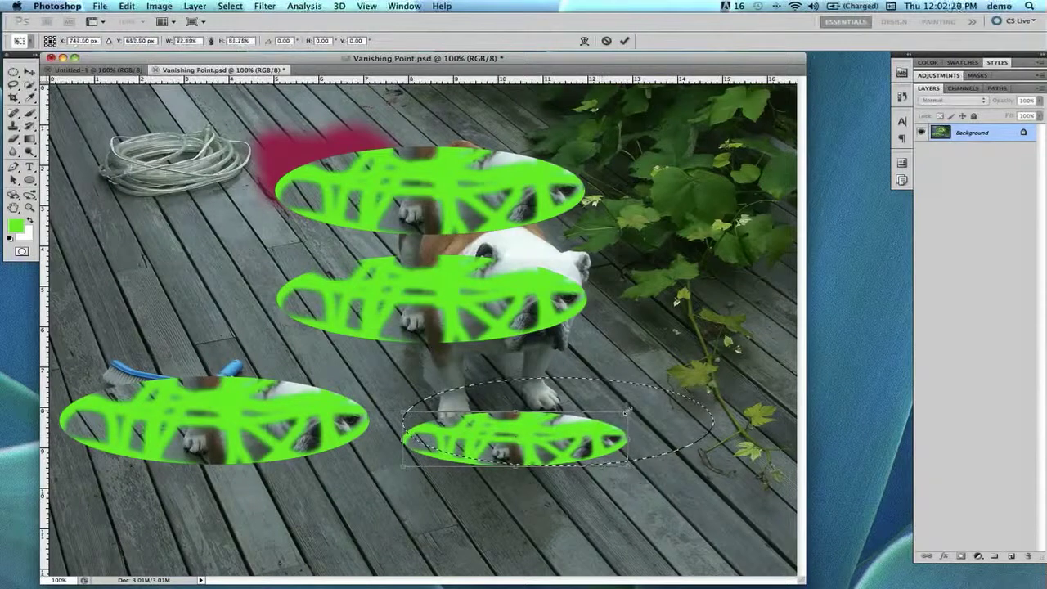
drag(627, 410, 619, 440)
drag(620, 432, 622, 418)
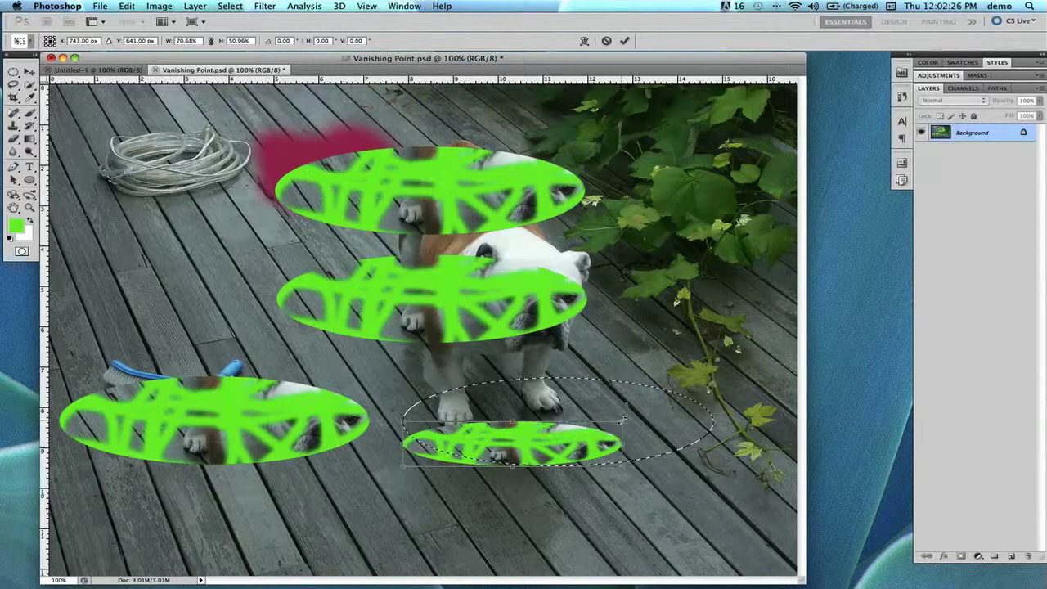
key(shift)
drag(622, 419, 682, 399)
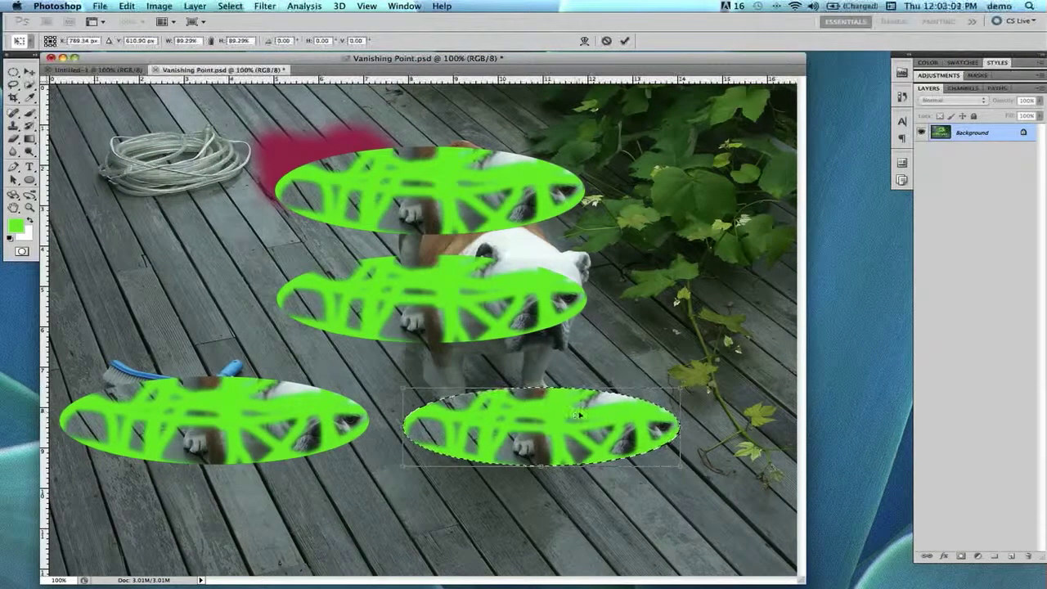
key(super+z)
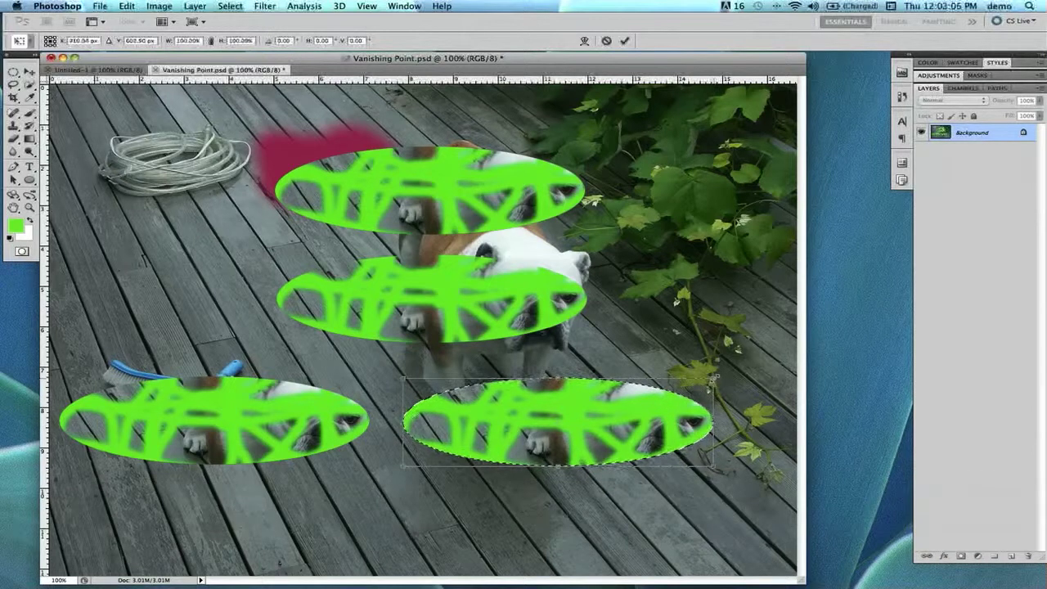
drag(711, 379, 571, 421)
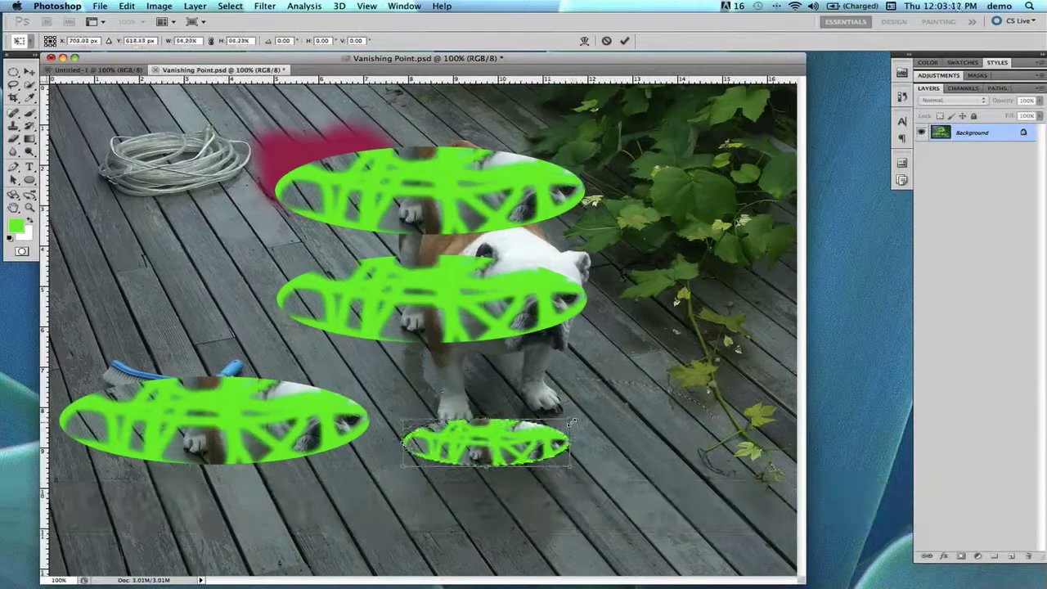
key(super+z)
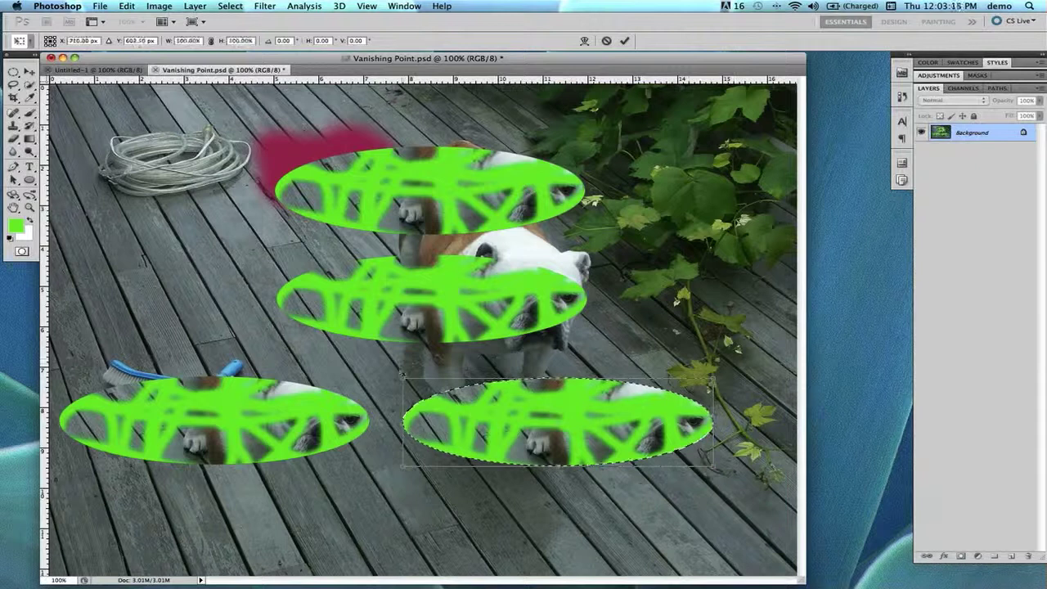
Step: Enlarge the selected ellipse copy at the dog's front paws proportionally to about 234% and commit the transform
drag(401, 377, 95, 210)
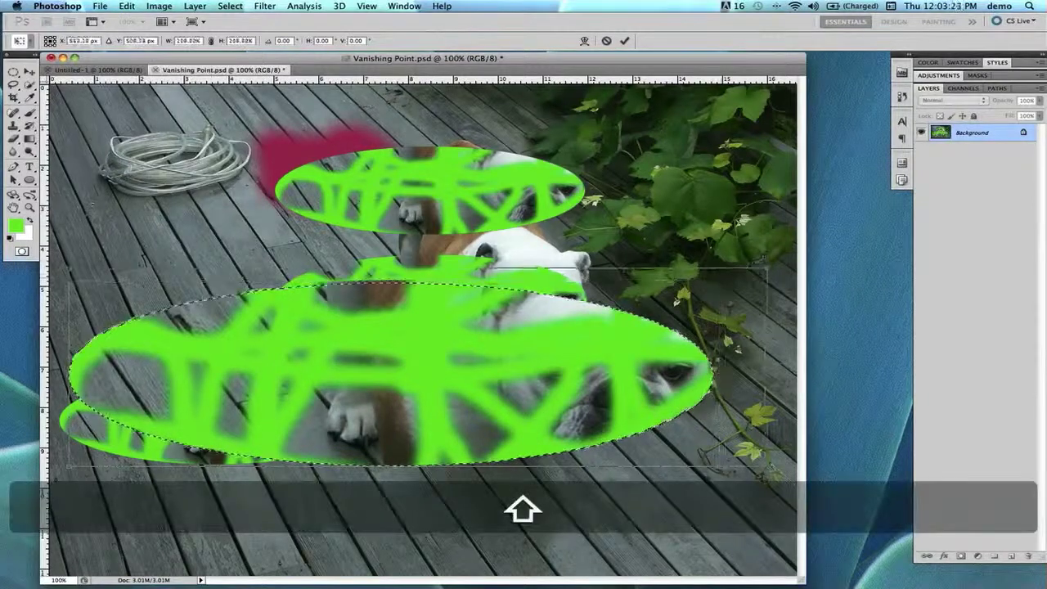
drag(714, 284, 785, 250)
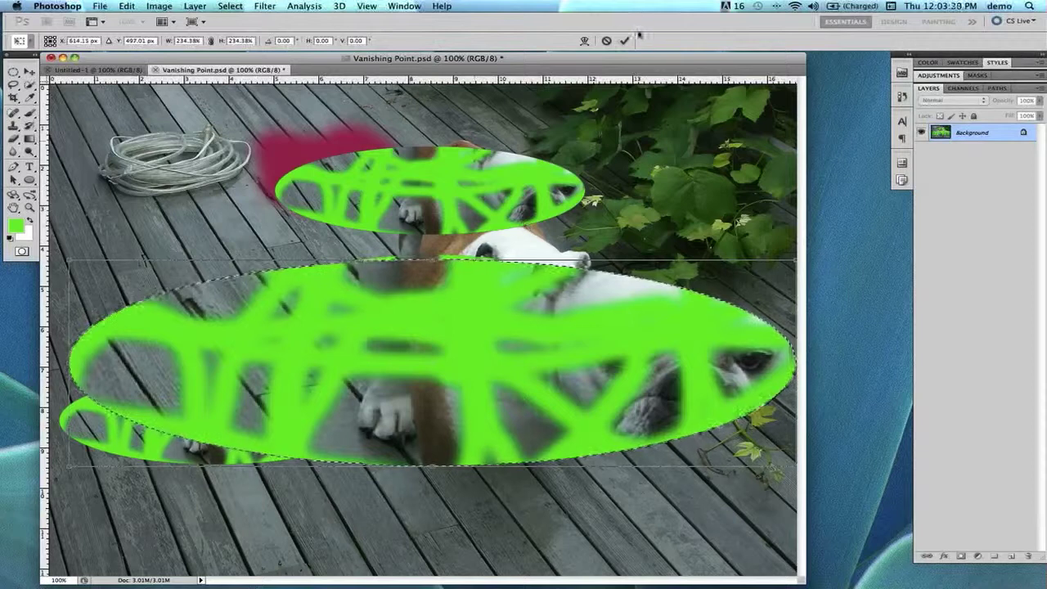
key(alt)
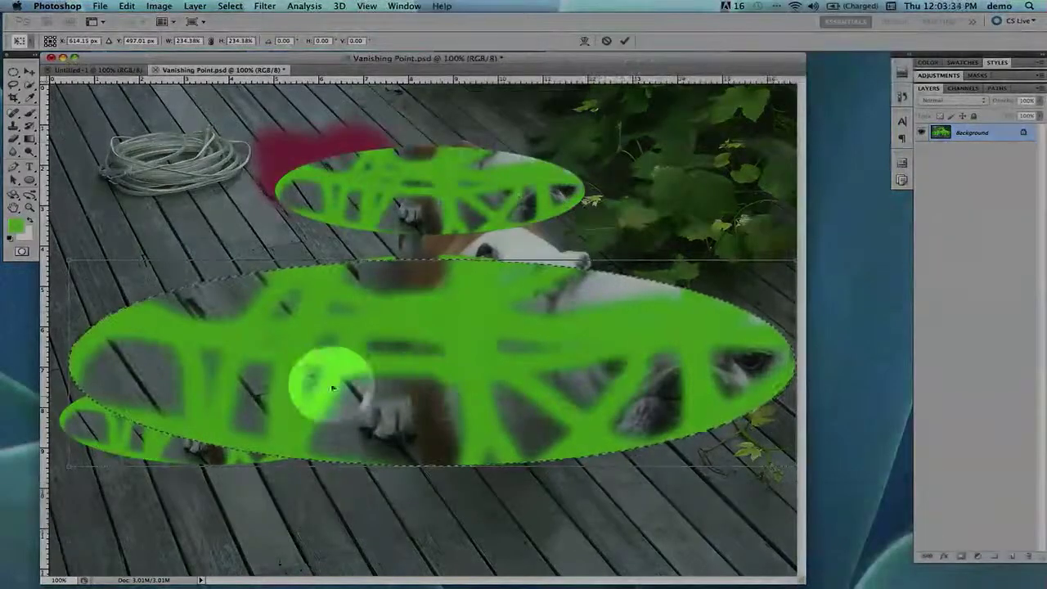
key(alt)
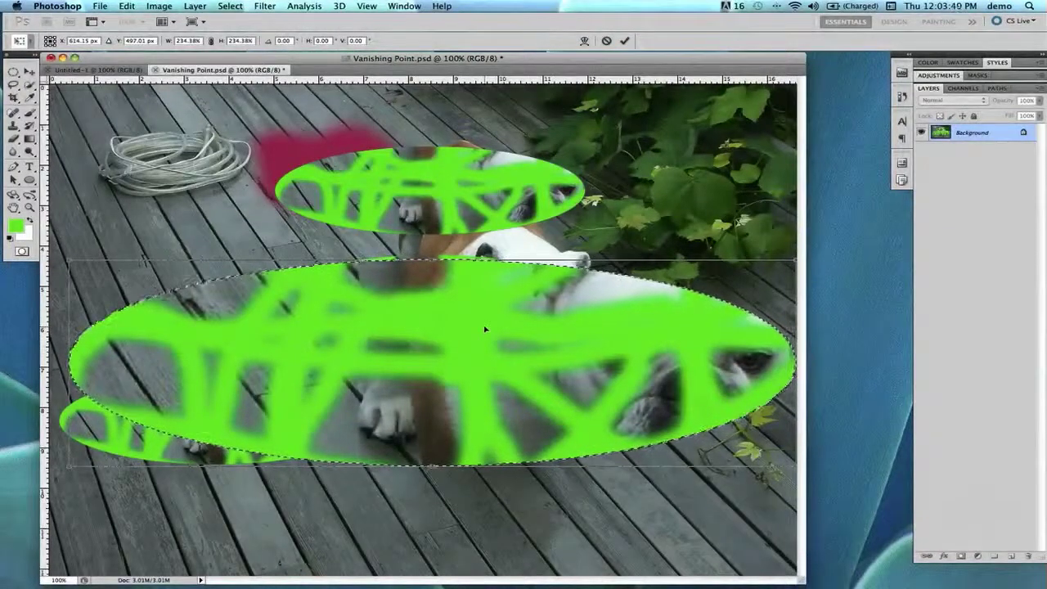
key(alt)
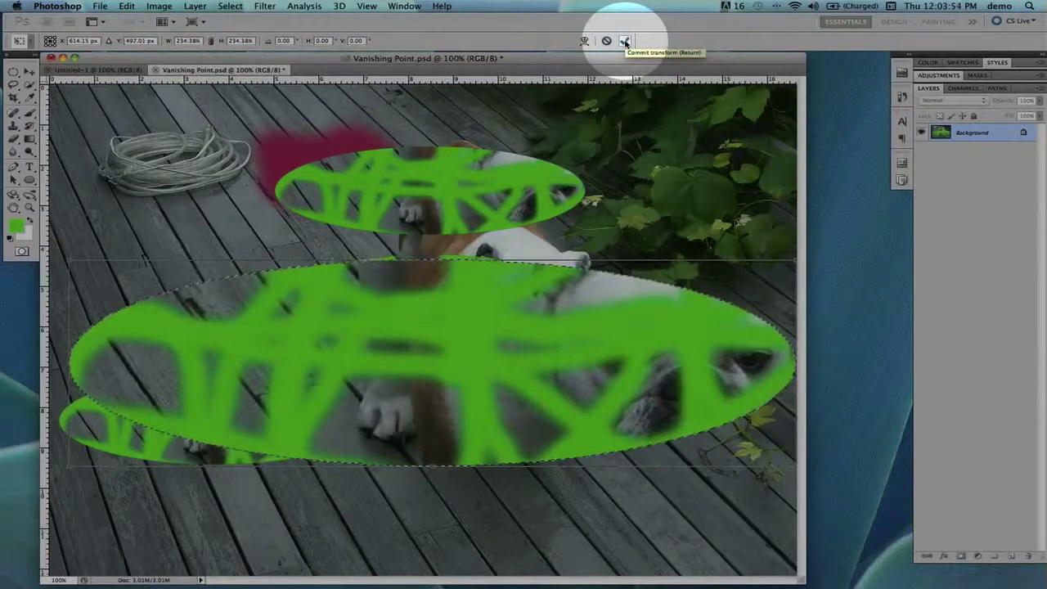
click(625, 41)
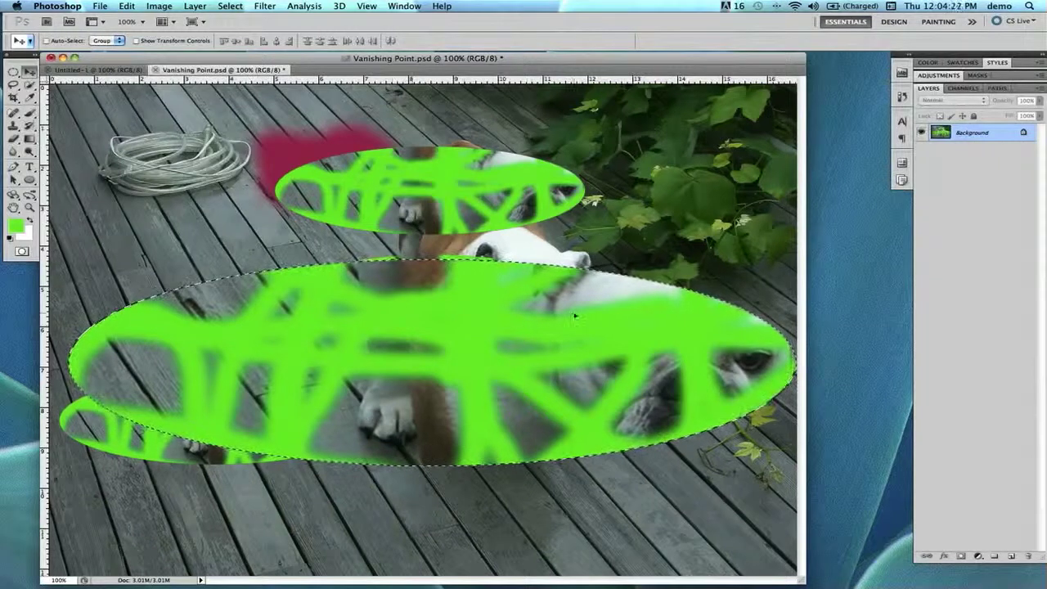
Step: Deselect the enlarged ellipse and review the available selection commands
key(super)
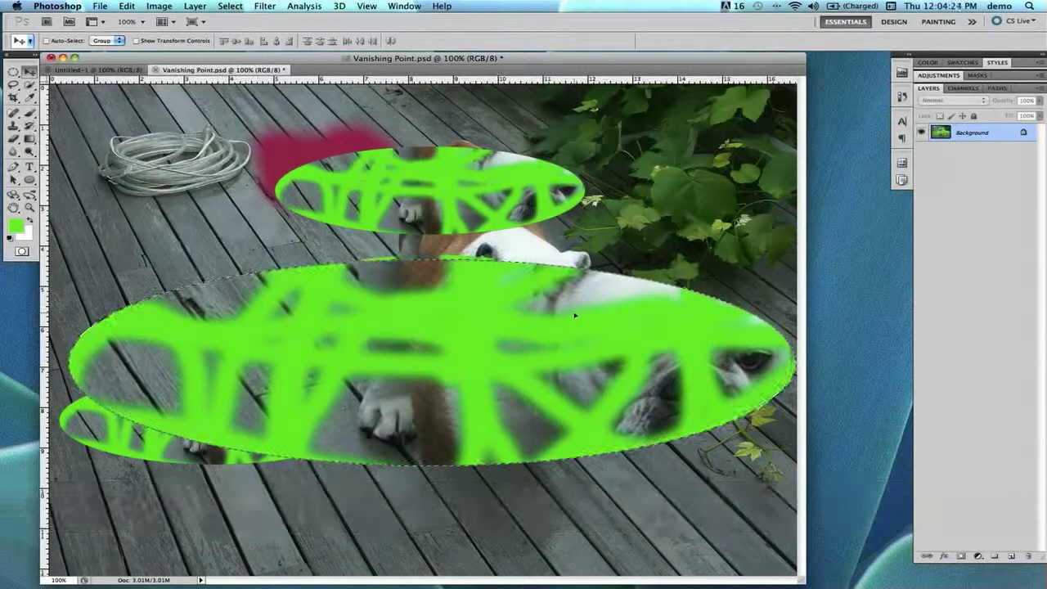
key(super)
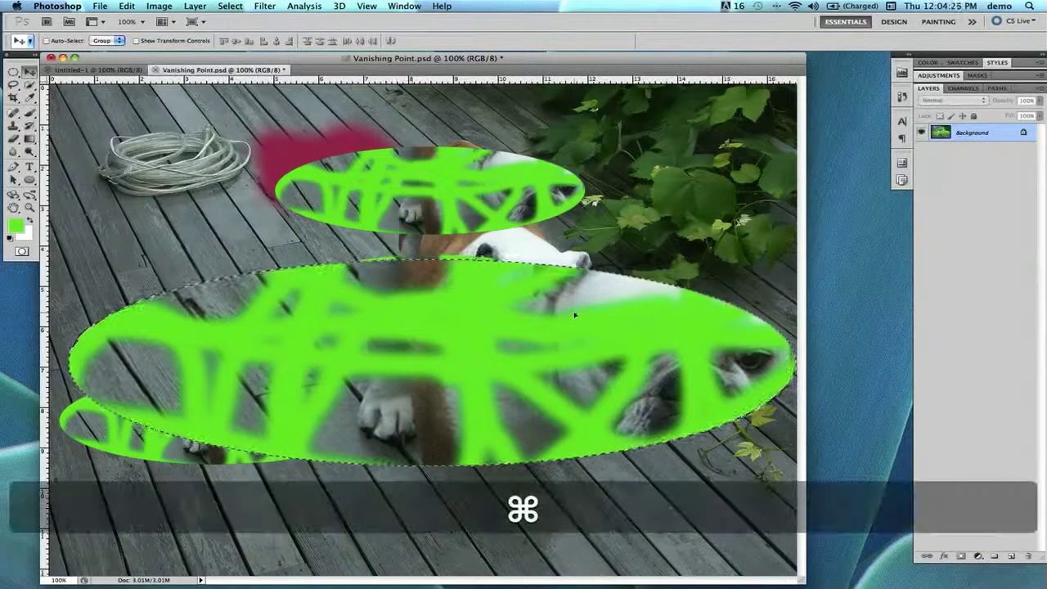
key(super+d)
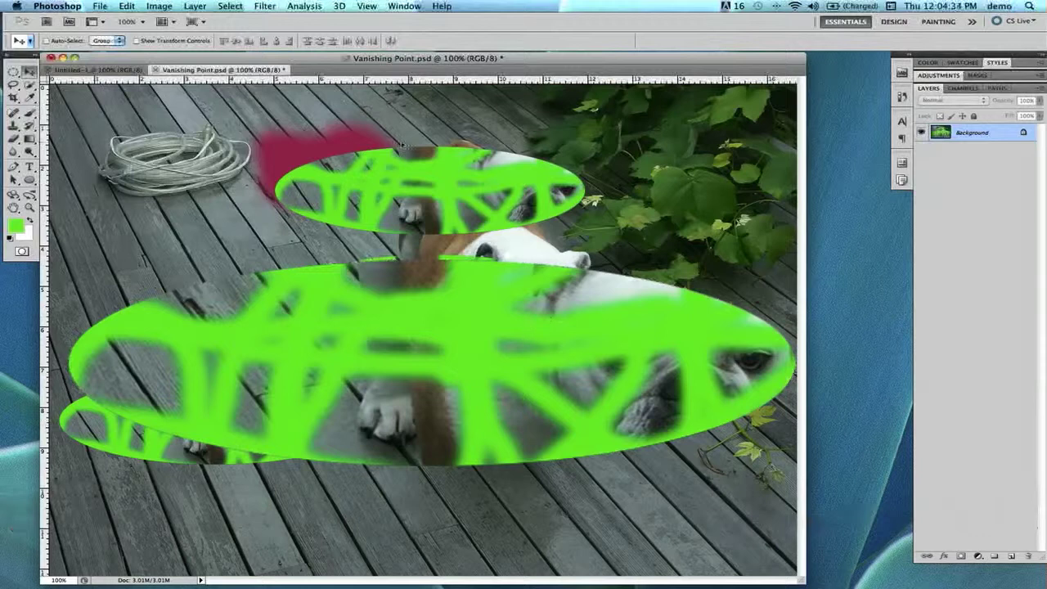
click(230, 7)
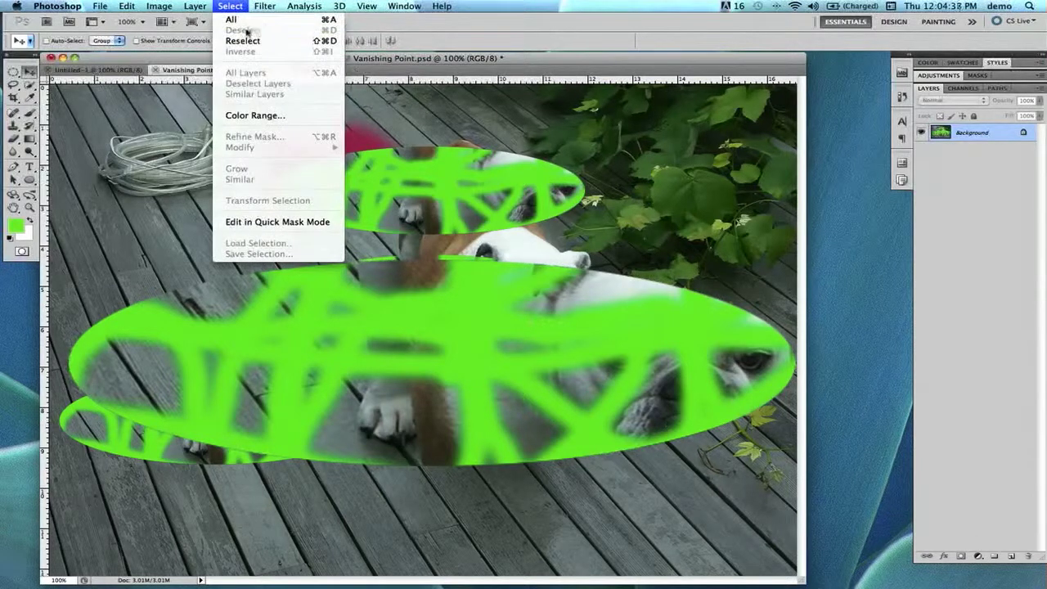
click(231, 6)
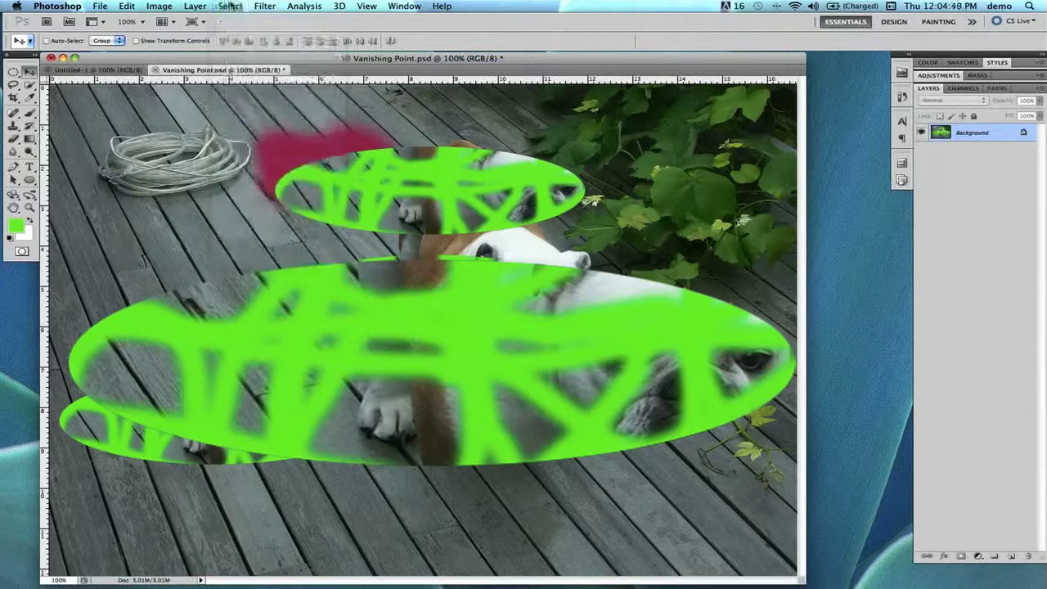
click(231, 7)
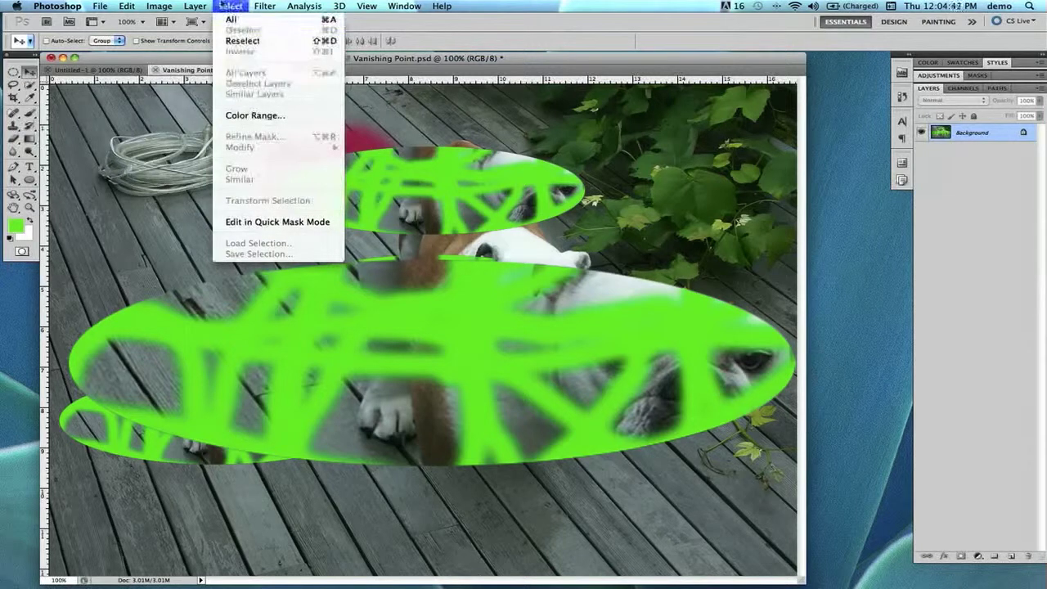
click(221, 6)
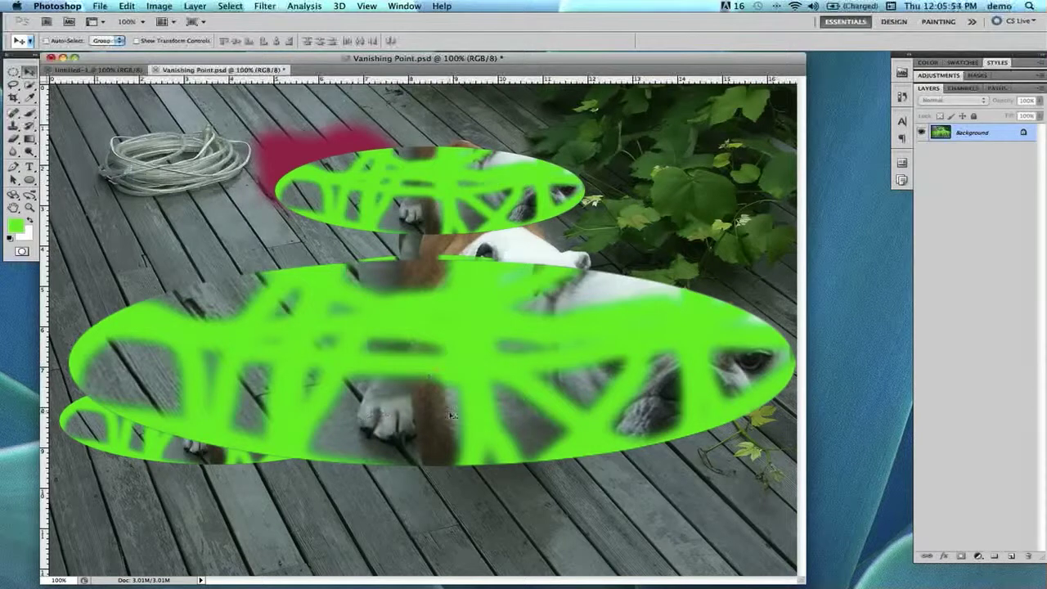
Step: Step back through the history to undo the deselection and the enlargement of the ellipse copy
key(alt+super)
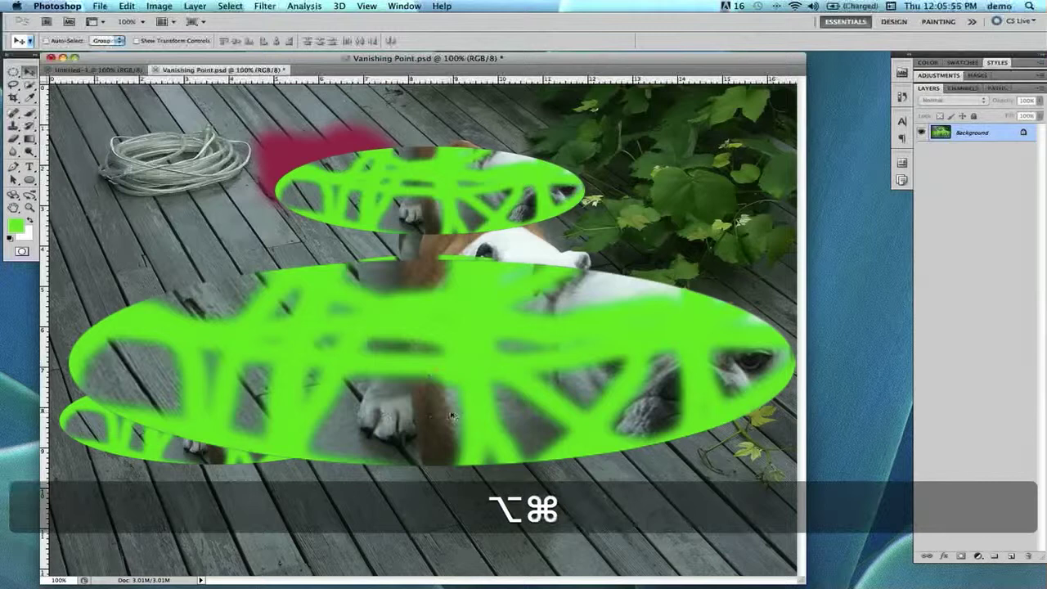
key(alt+super+z)
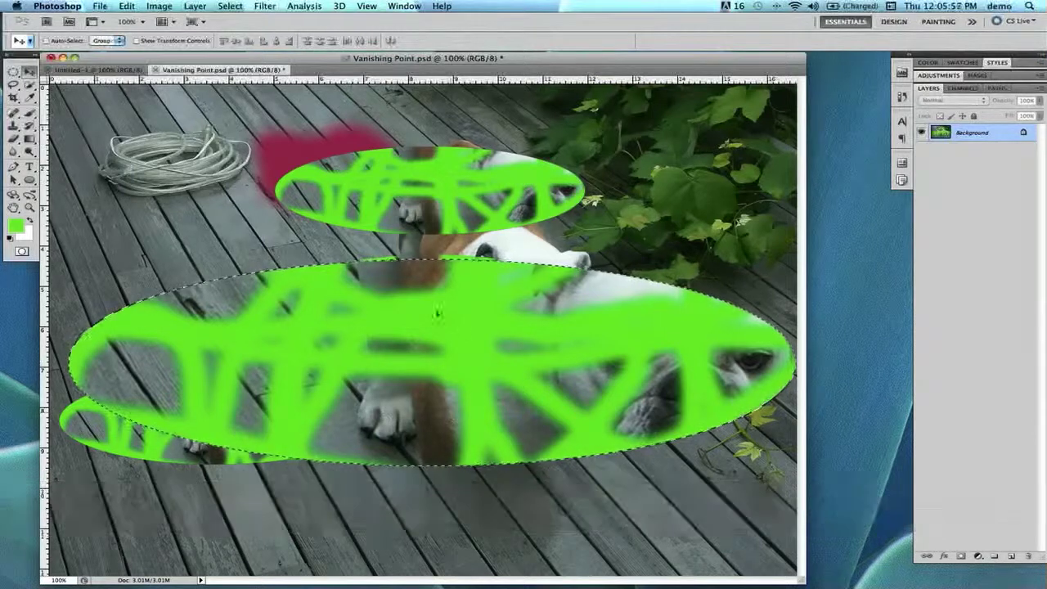
key(alt+super+z)
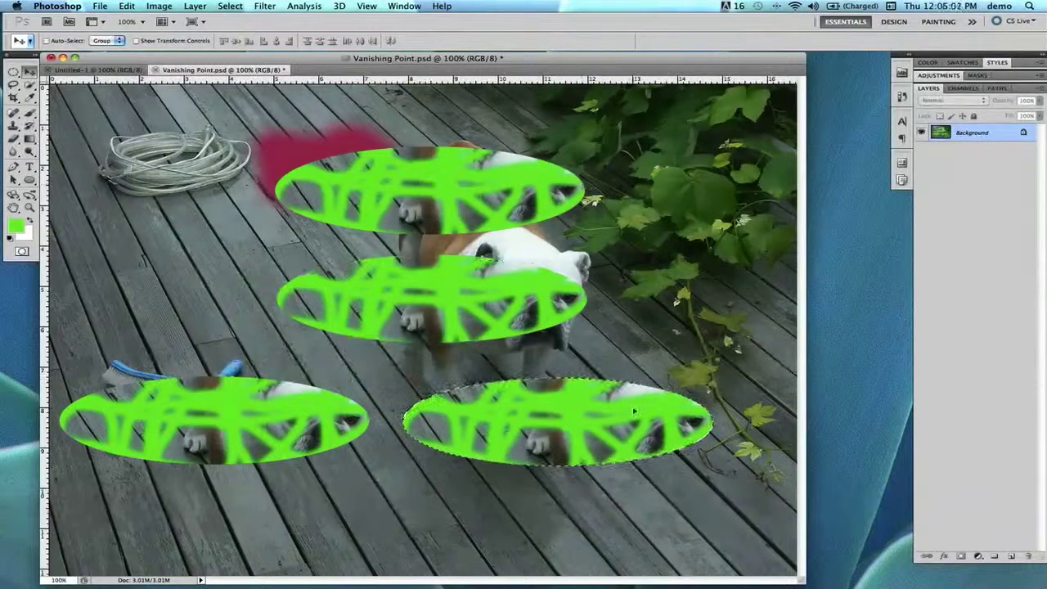
Step: Start a Rotate transform on the selected ellipse copy at the dog's front paws and shift the copy slightly upward
click(127, 6)
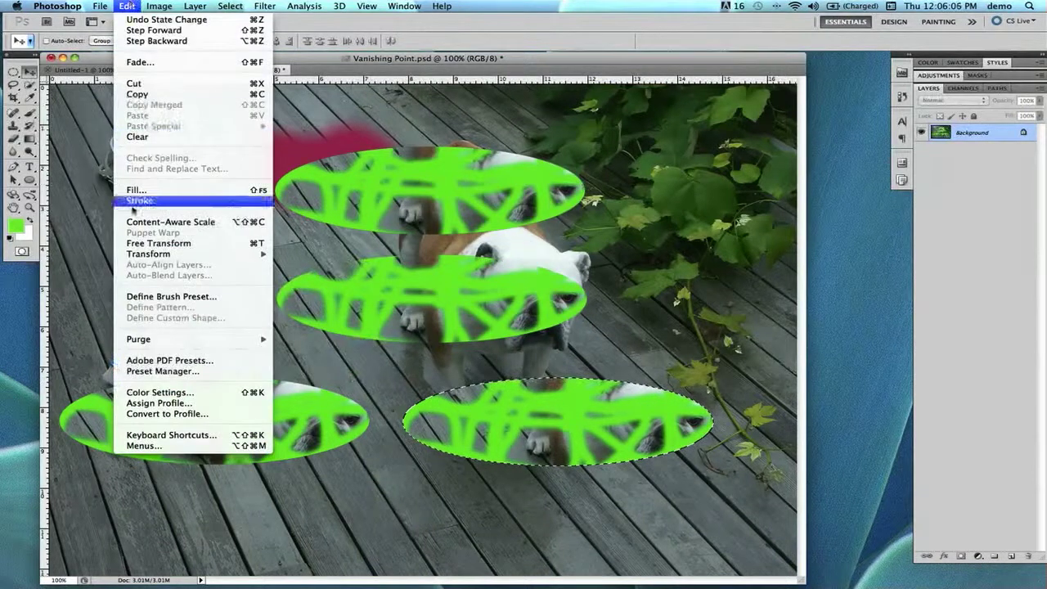
mouse_move(139, 254)
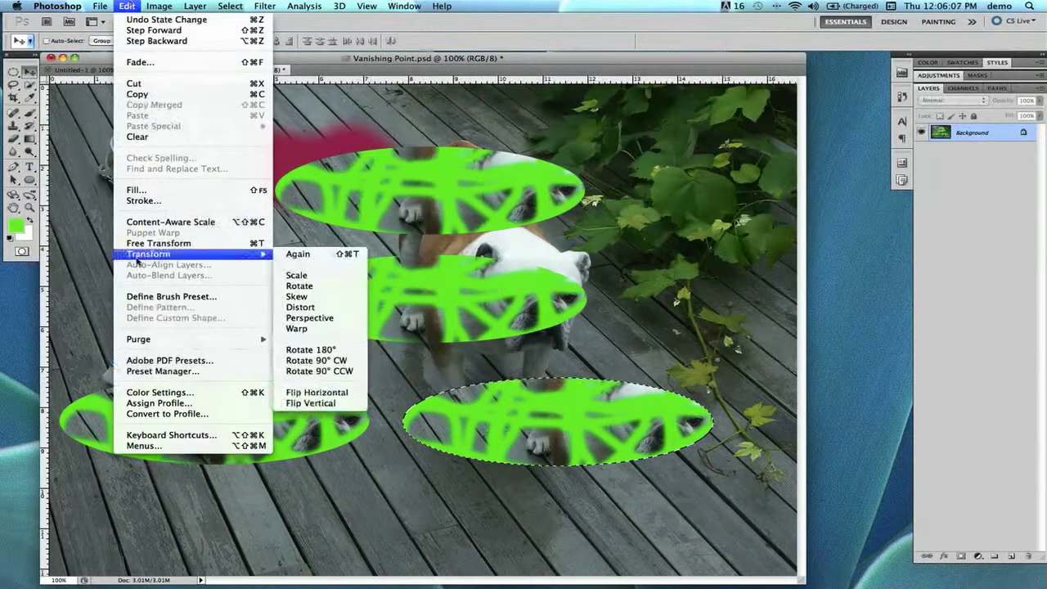
click(344, 287)
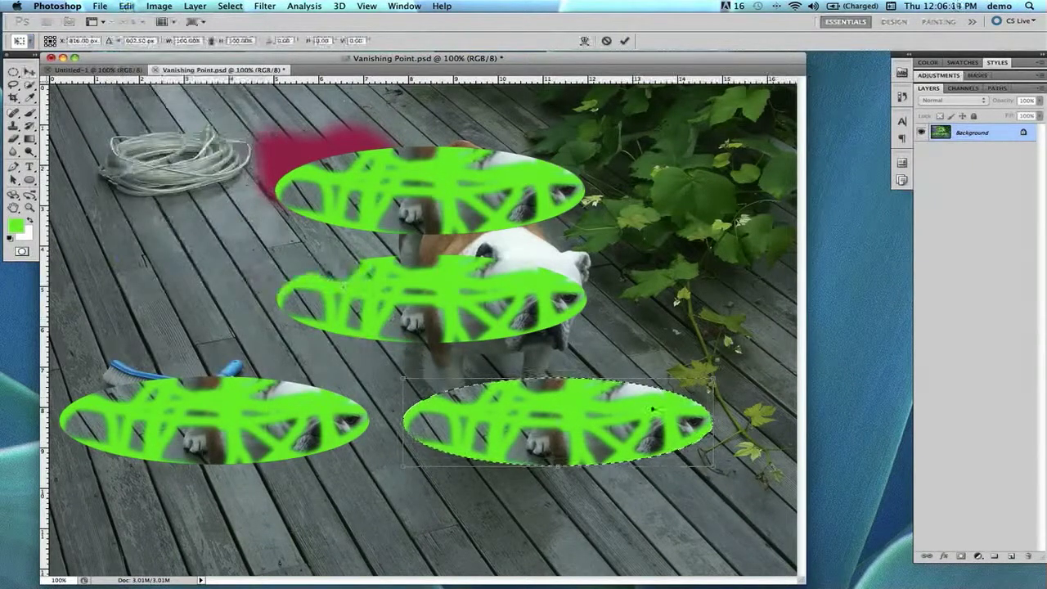
drag(650, 412, 564, 406)
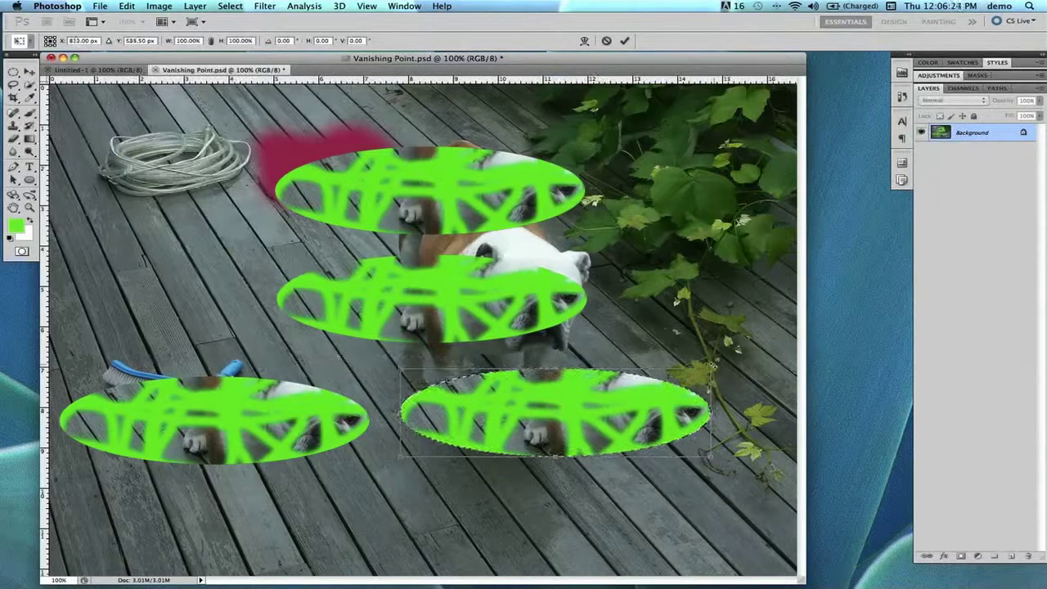
Step: Rotate the selected ellipse copy about 45° clockwise and commit the transform
key(alt)
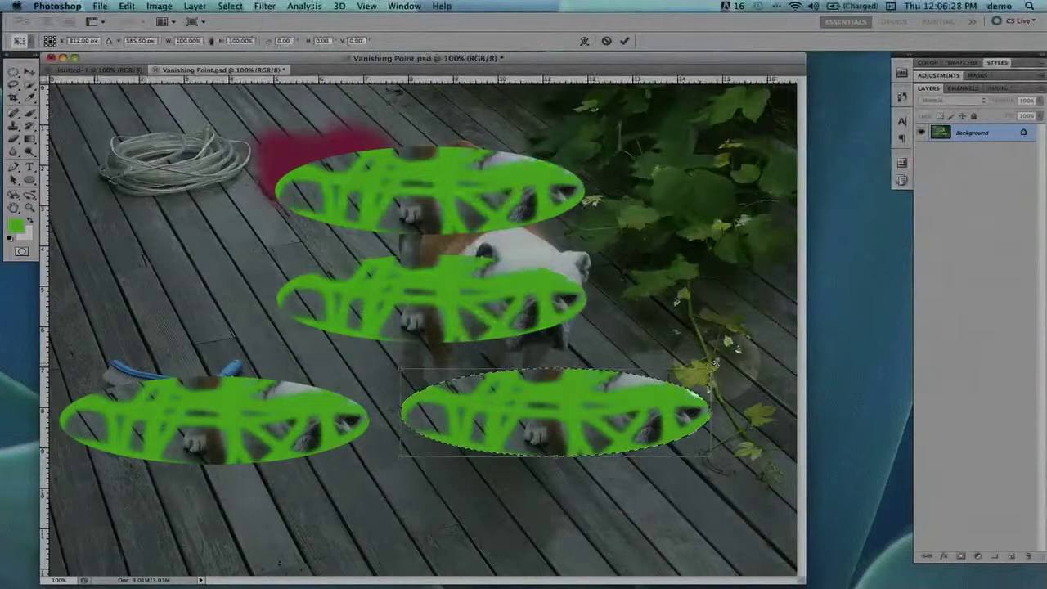
key(alt)
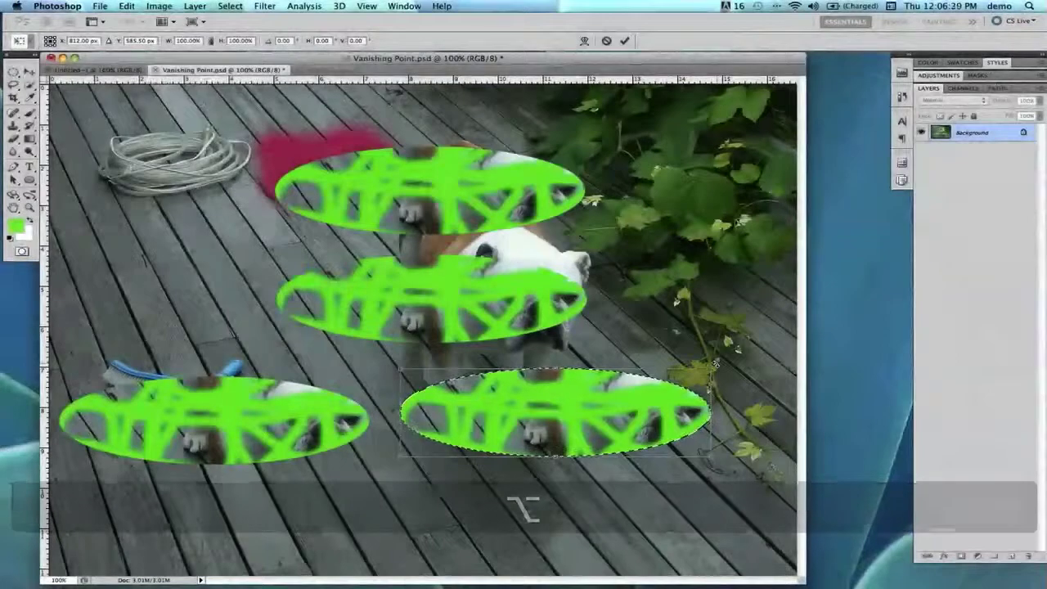
drag(716, 363, 484, 339)
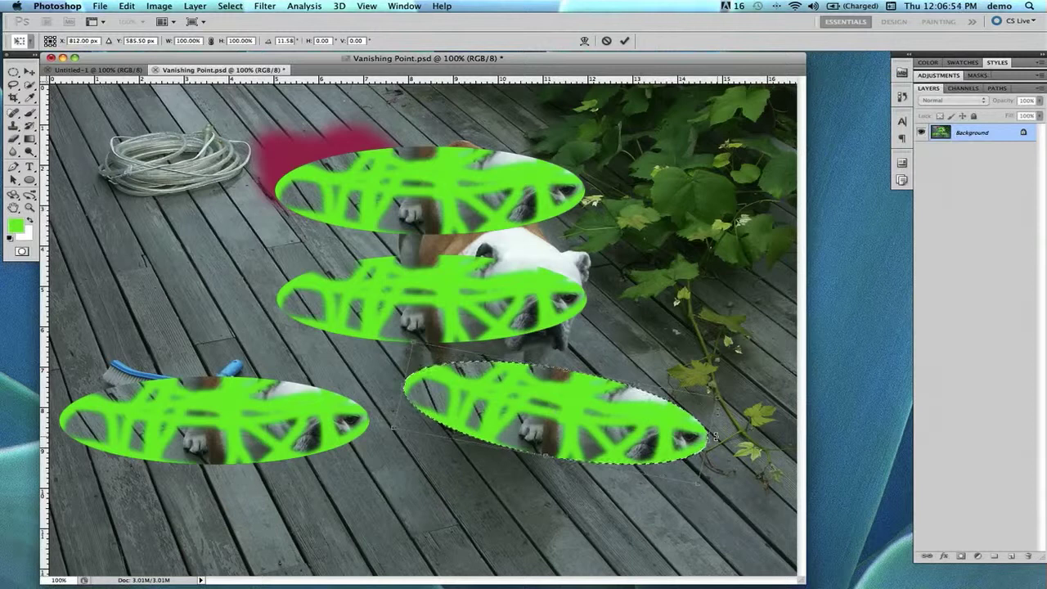
drag(717, 398, 739, 432)
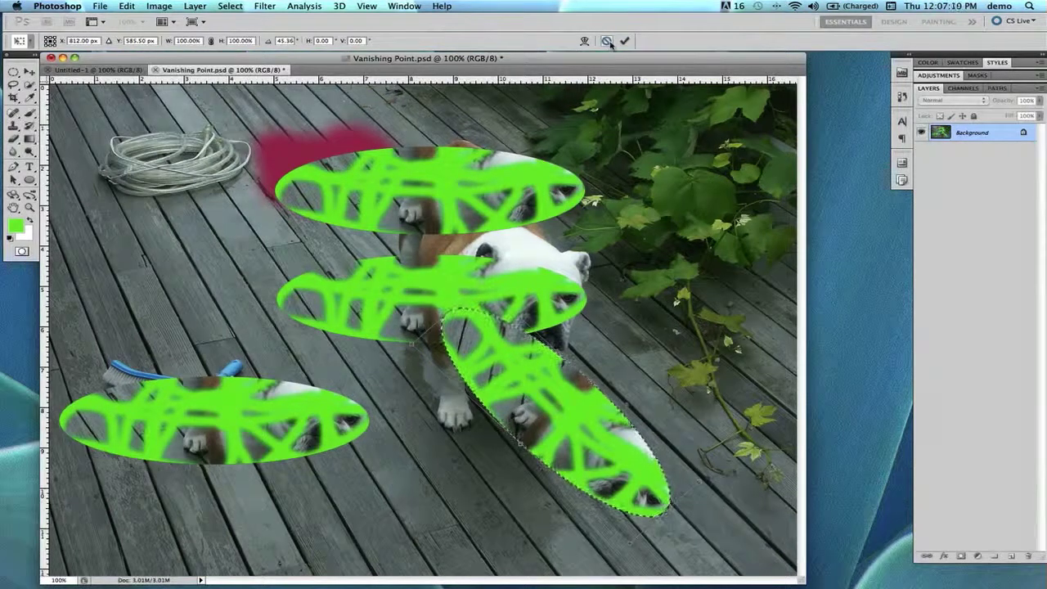
key(alt)
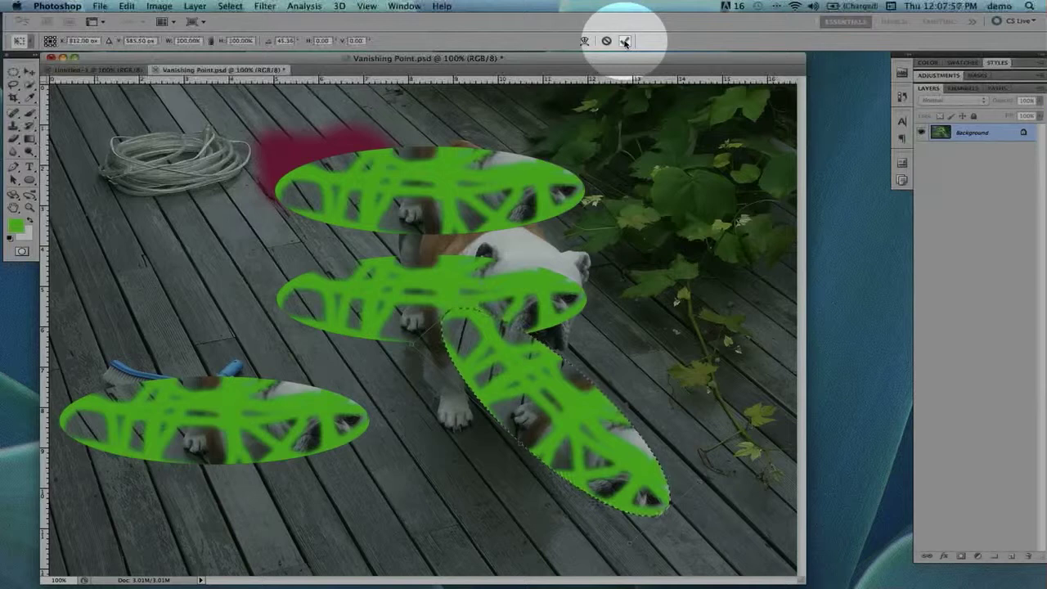
click(625, 41)
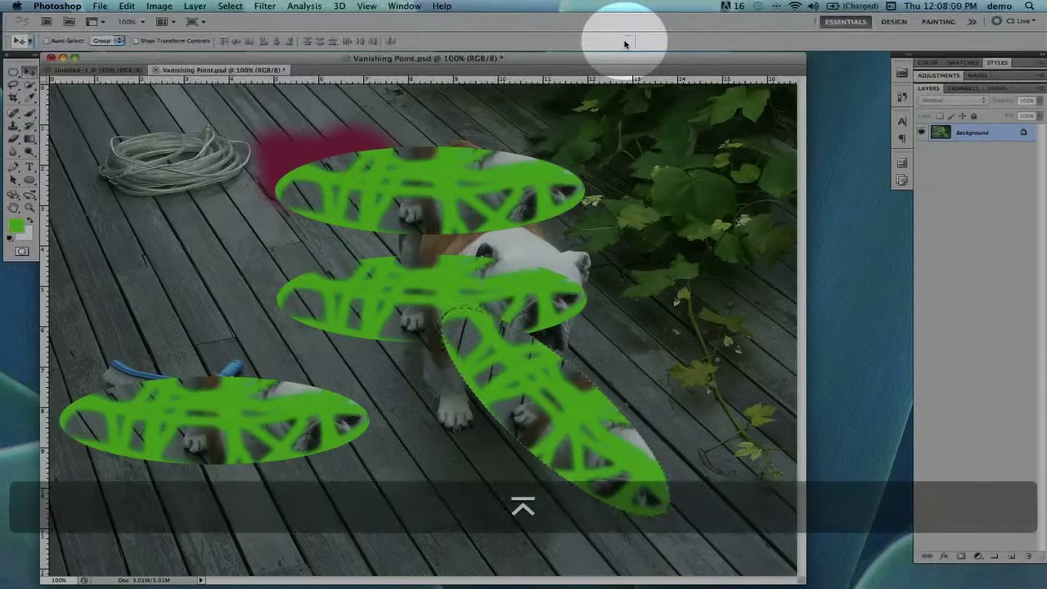
click(514, 363)
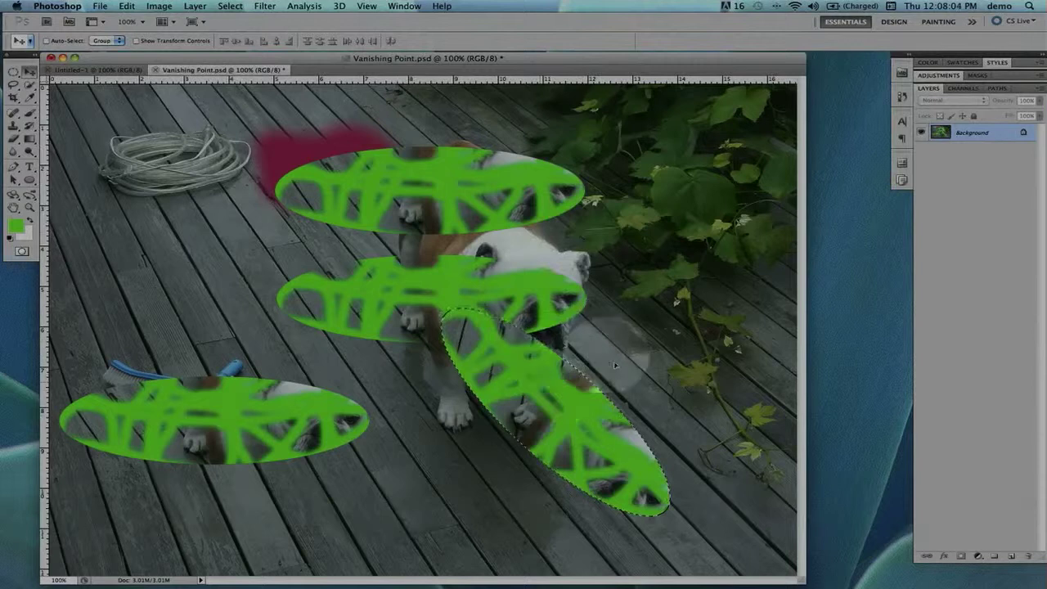
key(alt)
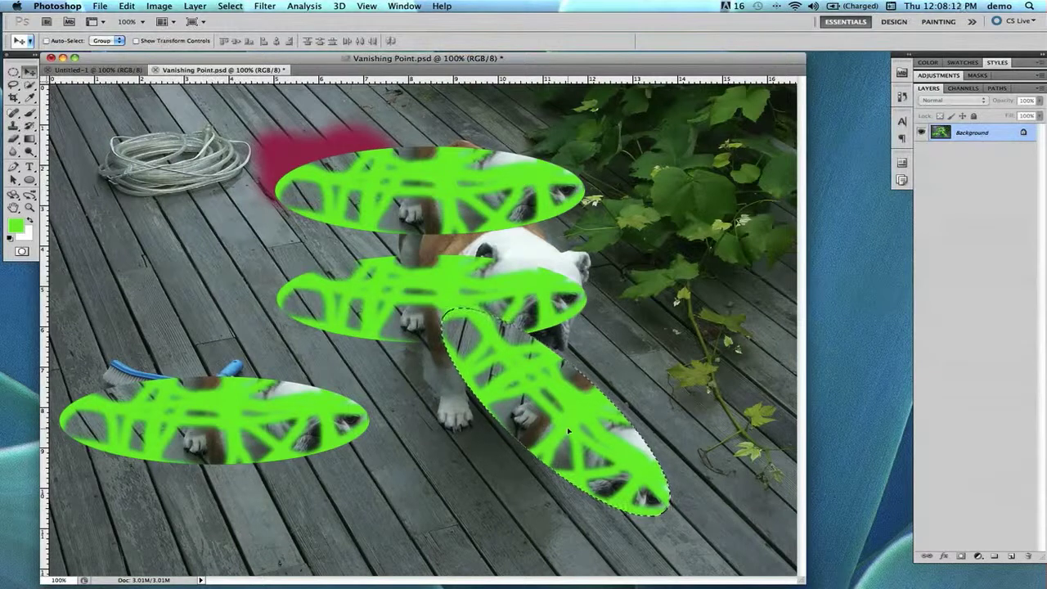
Step: Deselect the rotated ellipse and undo the deselection
key(super)
key(super+d)
key(super+alt+v)
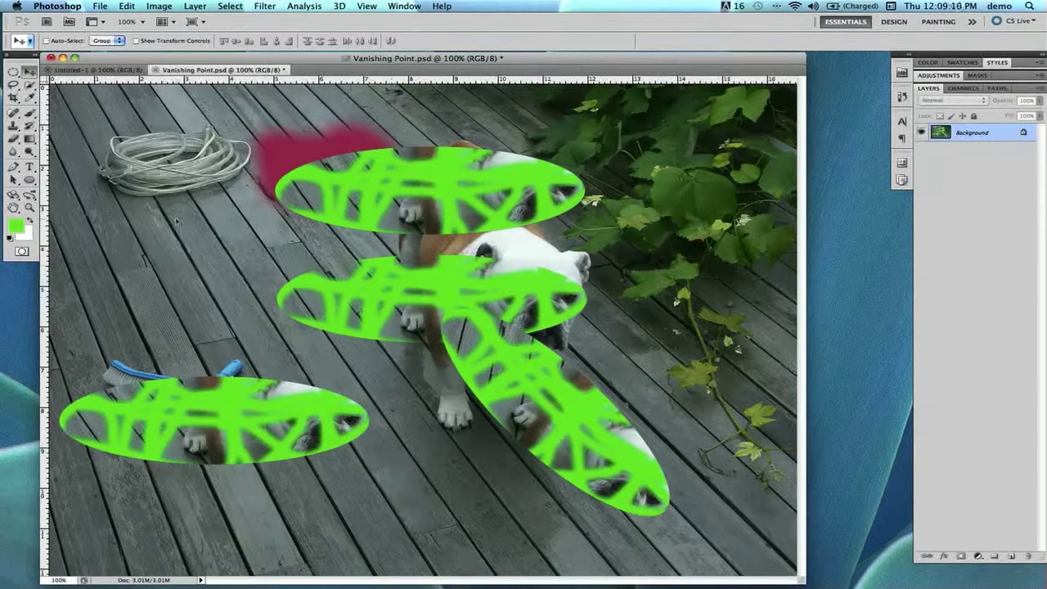
key(alt+super+z)
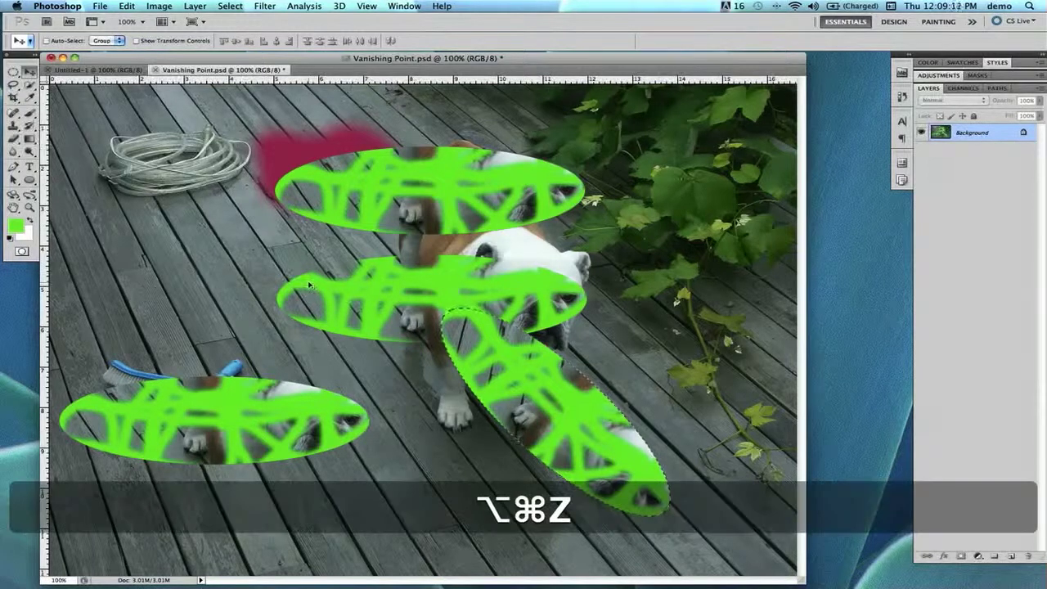
Step: Review the individual Transform options and start a Free Transform on the rotated ellipse copy
click(127, 6)
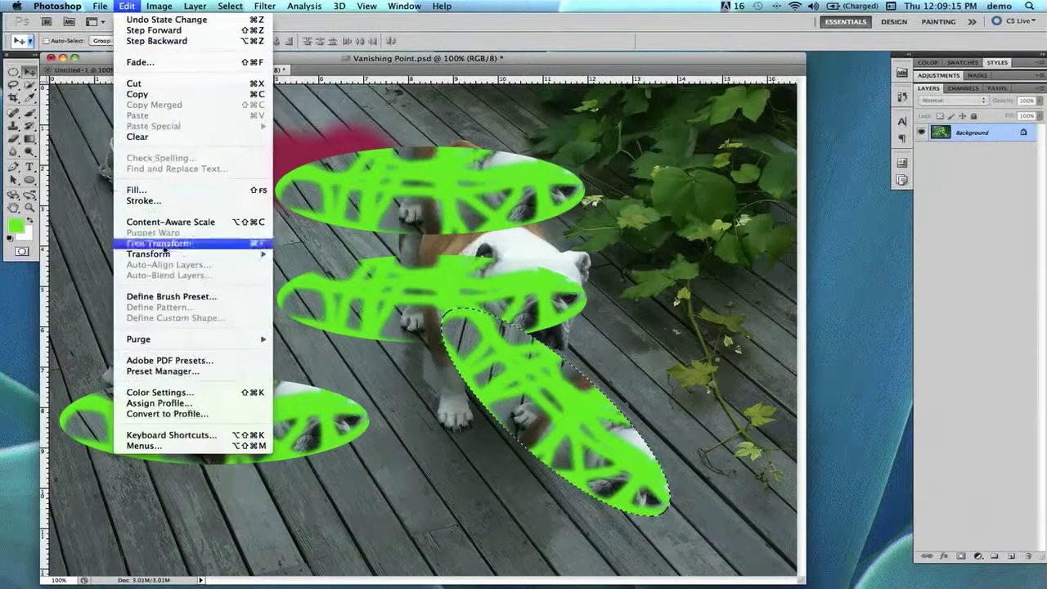
mouse_move(162, 258)
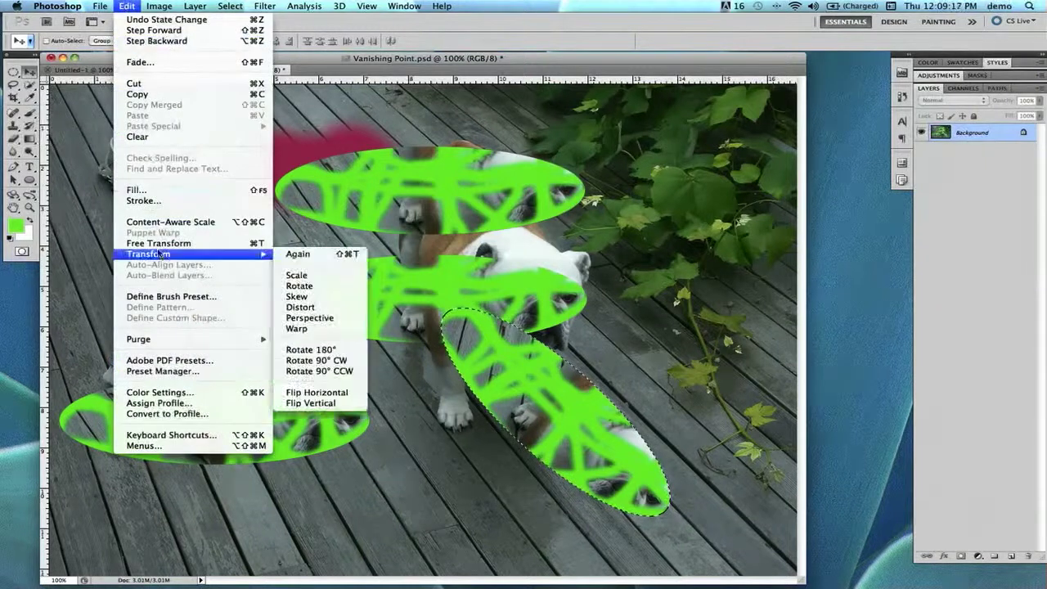
click(326, 289)
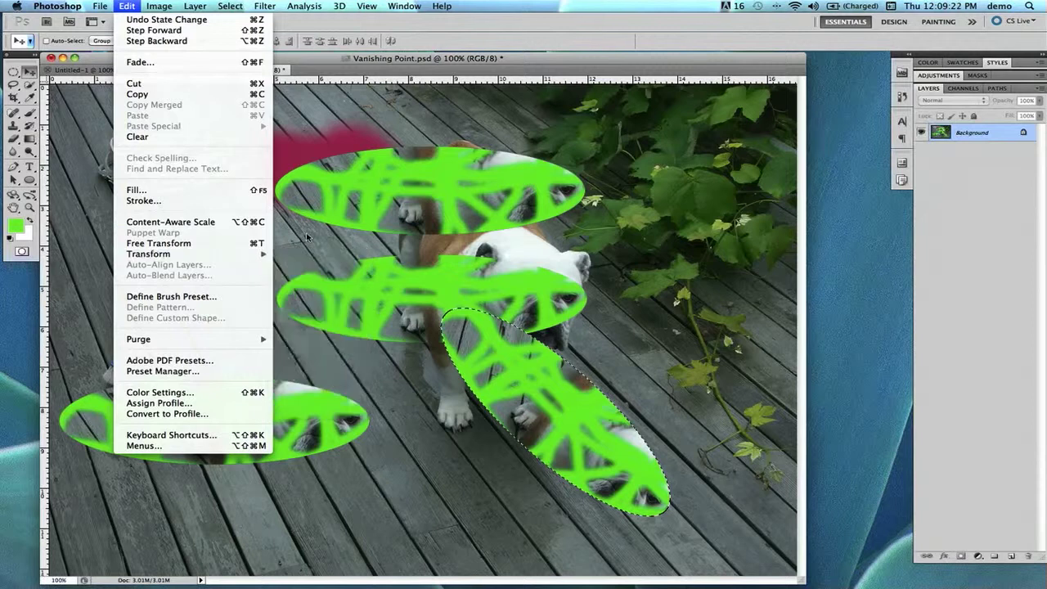
click(126, 7)
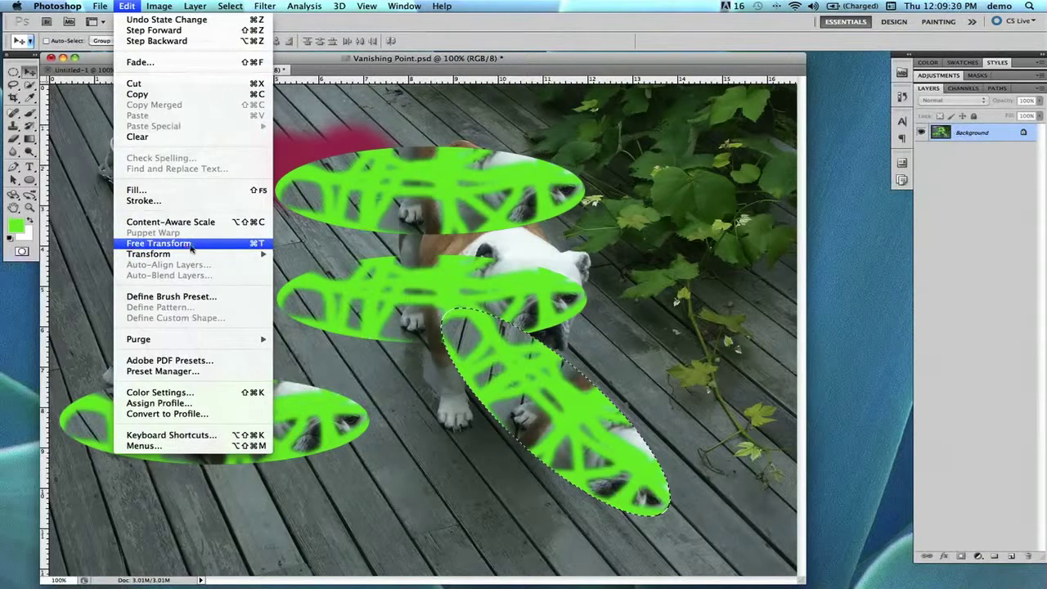
mouse_move(193, 259)
click(238, 244)
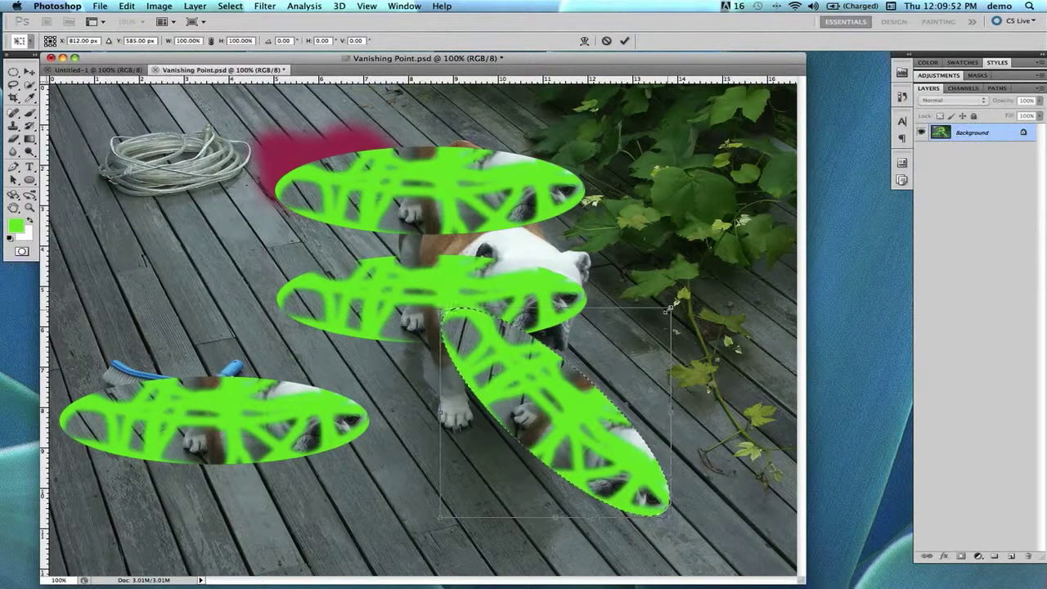
Step: Scale the ellipse copy below the dog's front paws to about 118% width and 46% height
drag(669, 309, 658, 386)
key(shift)
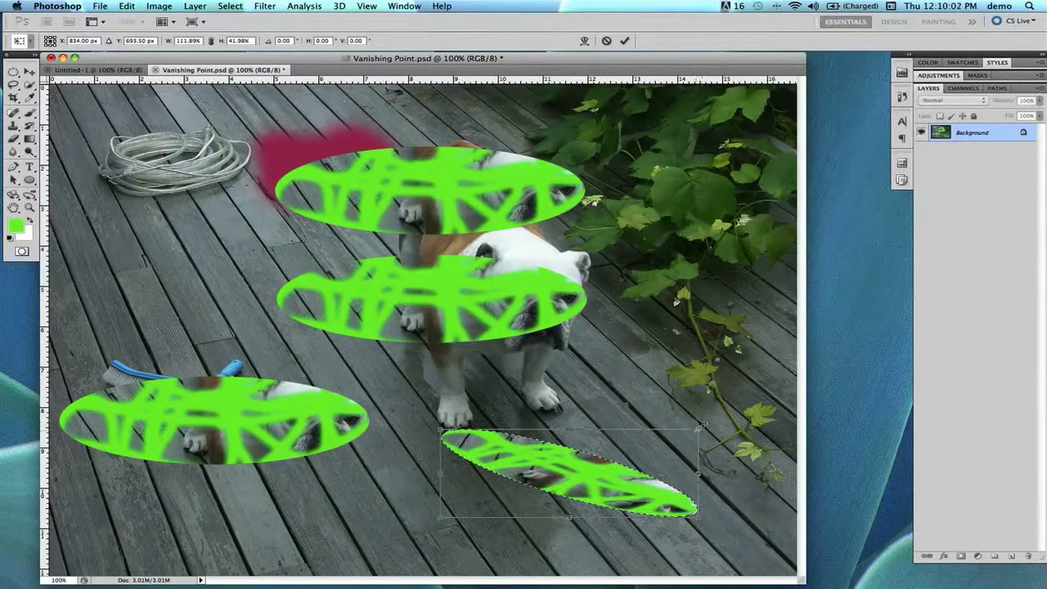
key(alt)
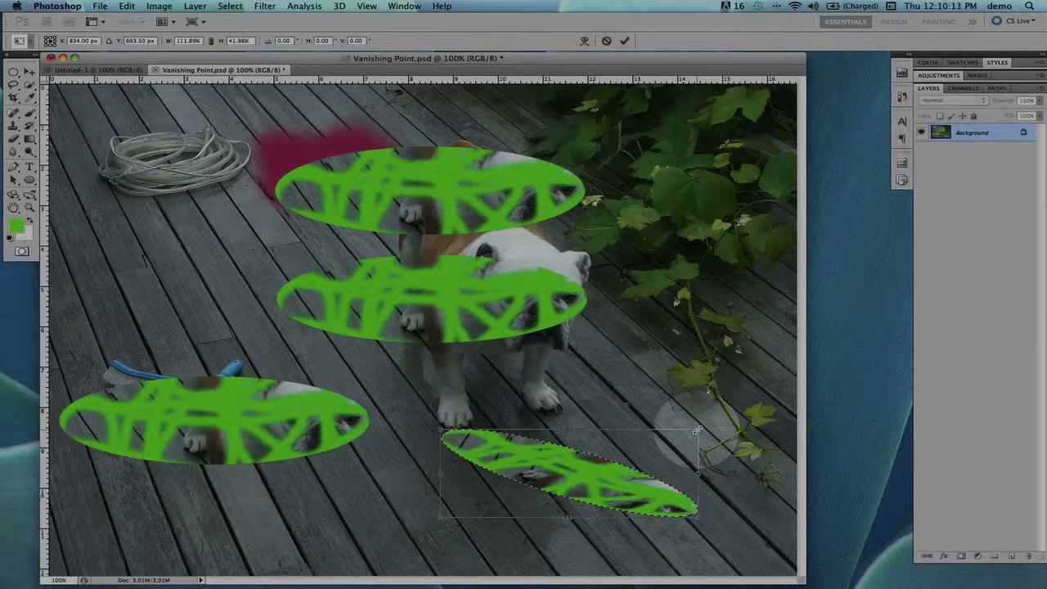
drag(696, 431, 716, 513)
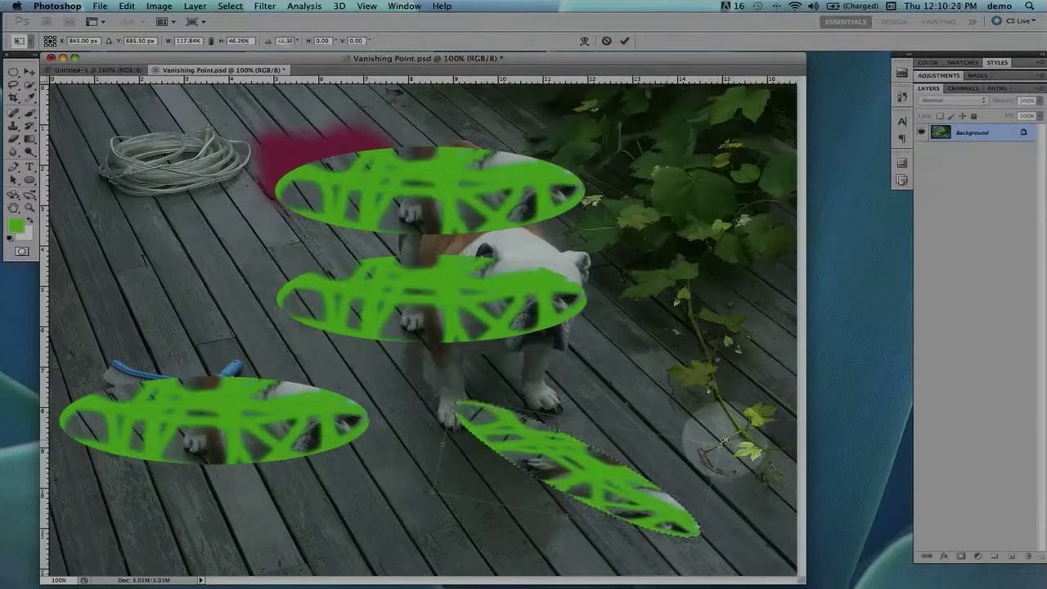
Step: Rotate the flattened ellipse copy counter-clockwise until it lies nearly horizontal, commit the transform and deselect it
drag(730, 451, 710, 373)
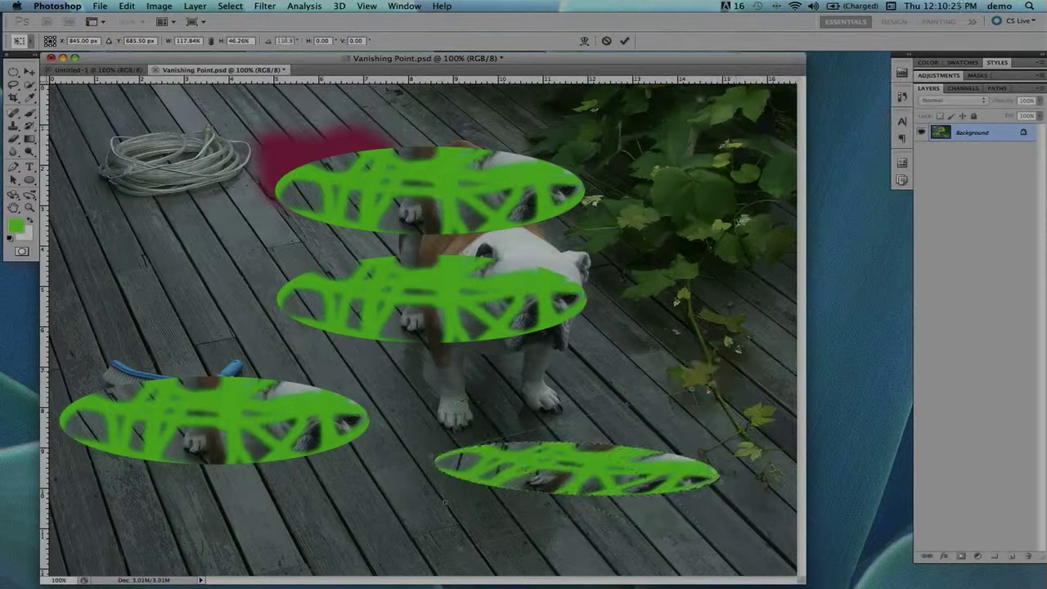
click(625, 41)
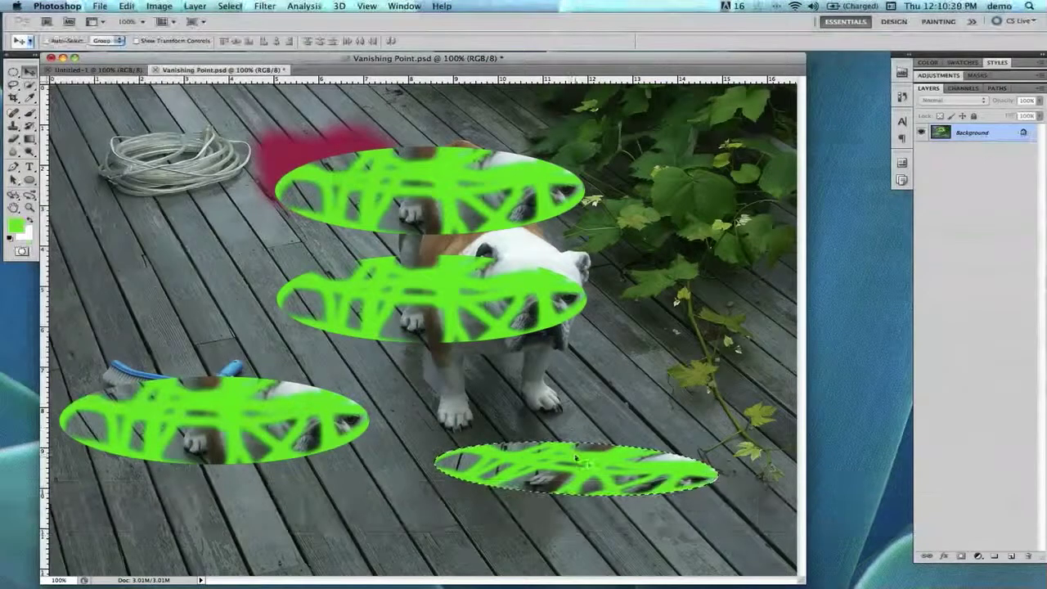
click(230, 5)
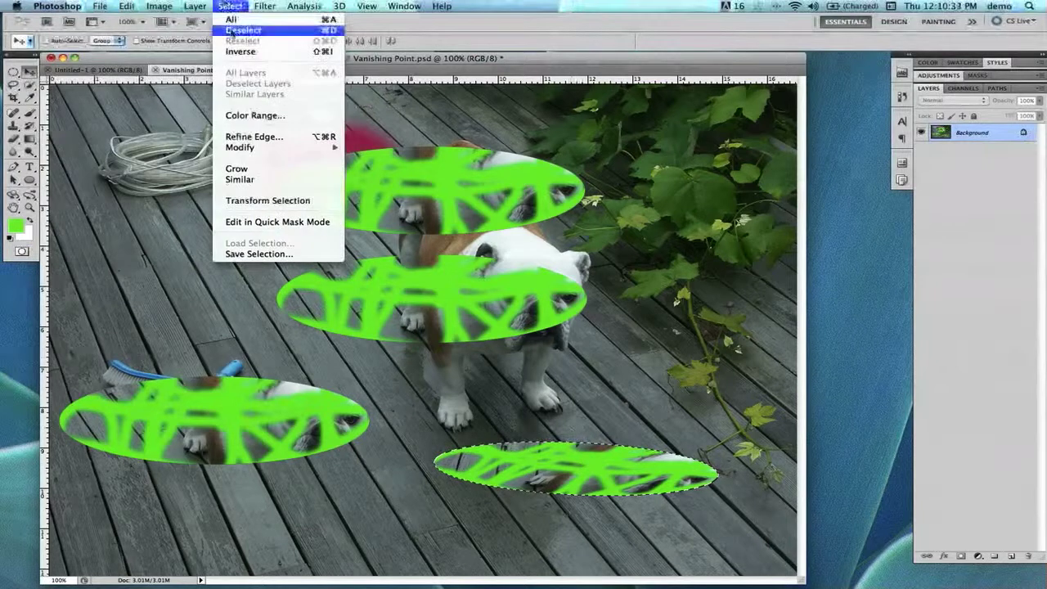
click(279, 32)
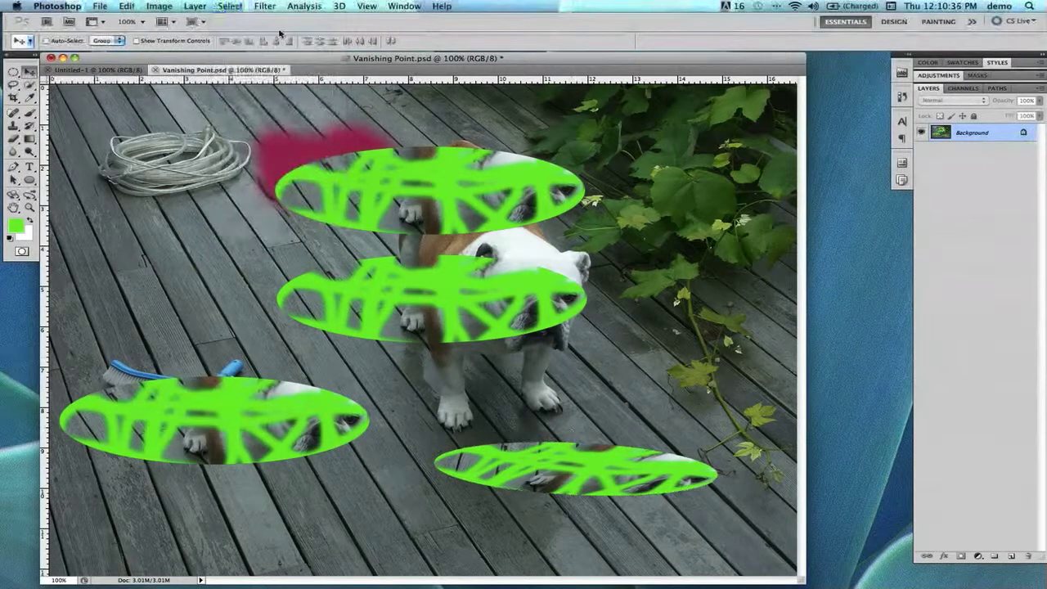